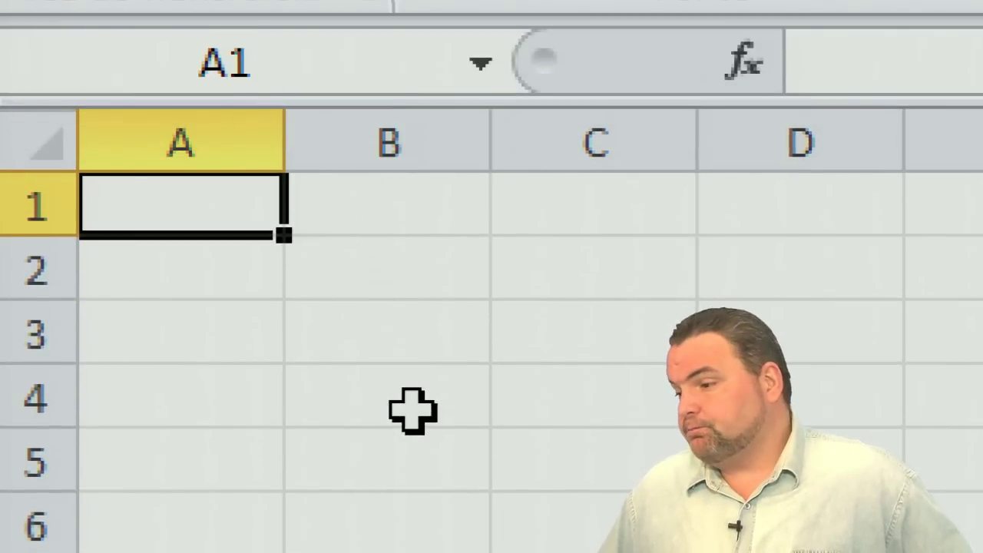
- Enter the formula =23+39 in cell B2
left_click(199, 265)
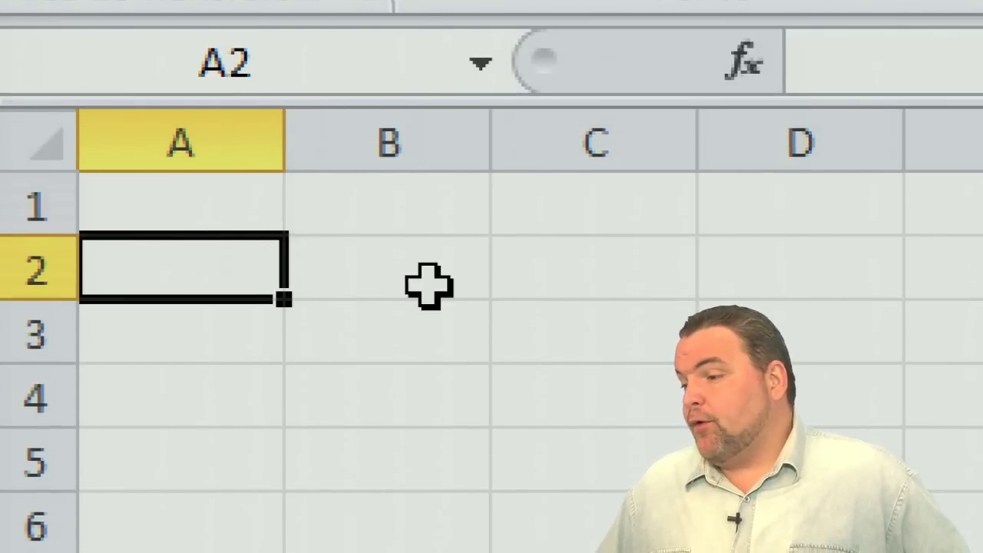
left_click(222, 207)
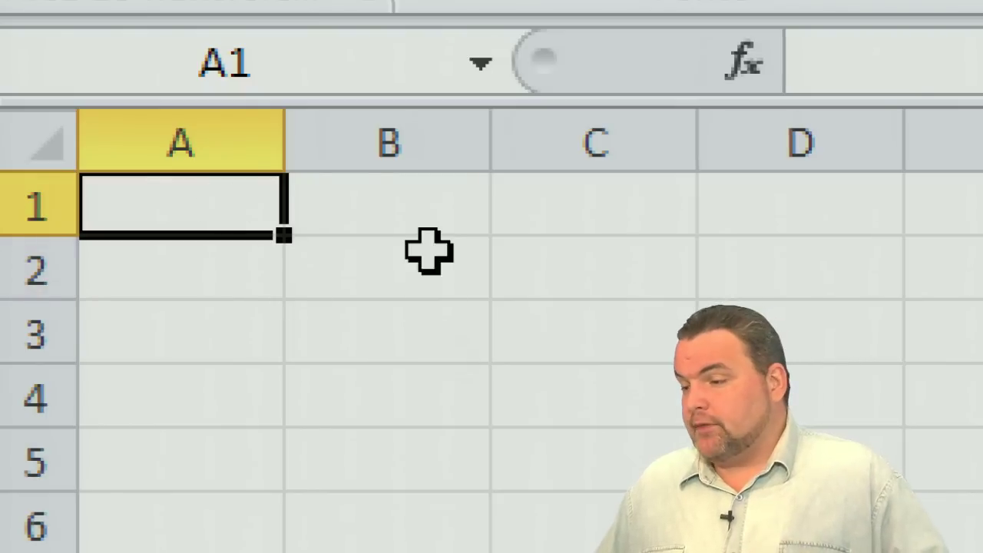
left_click(417, 221)
left_click(414, 269)
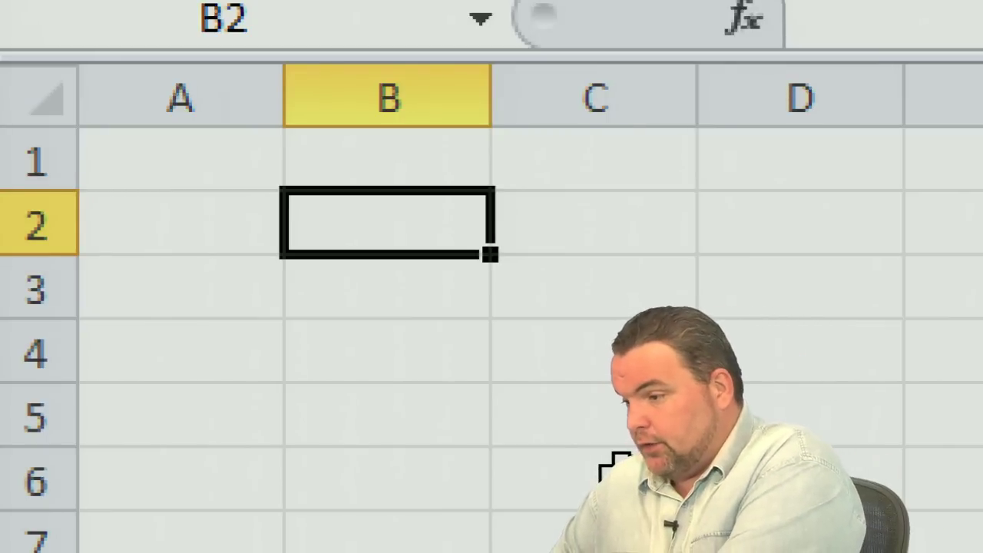
type("=2")
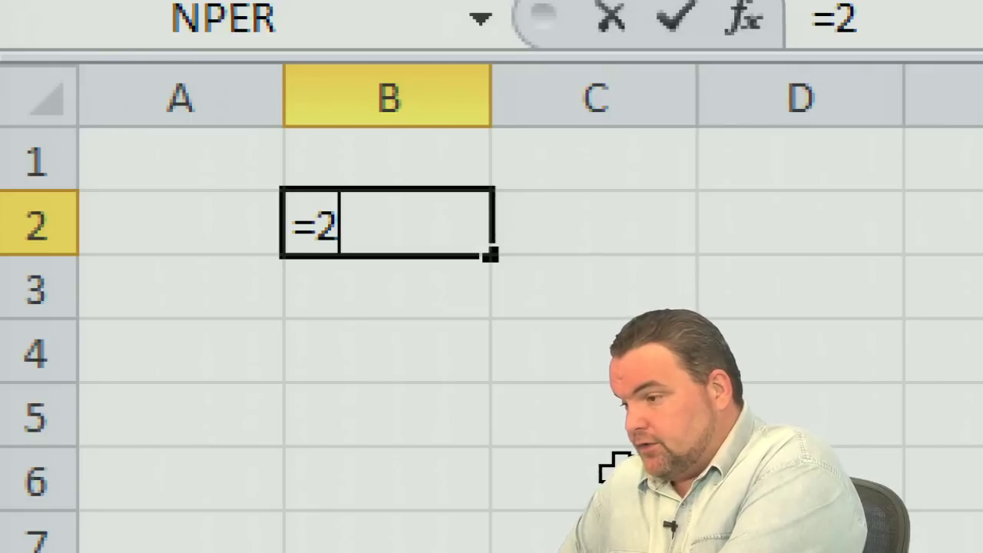
type("3+")
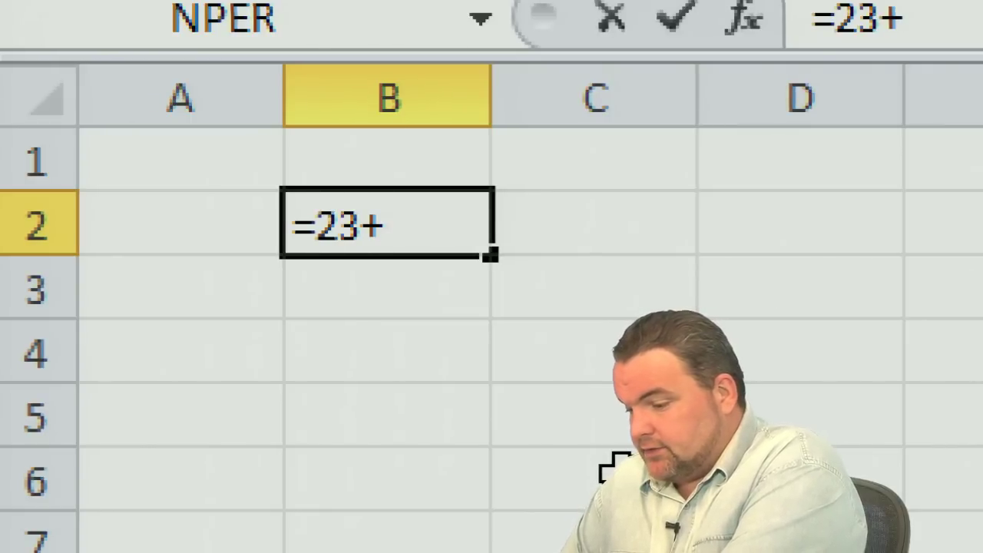
type("39")
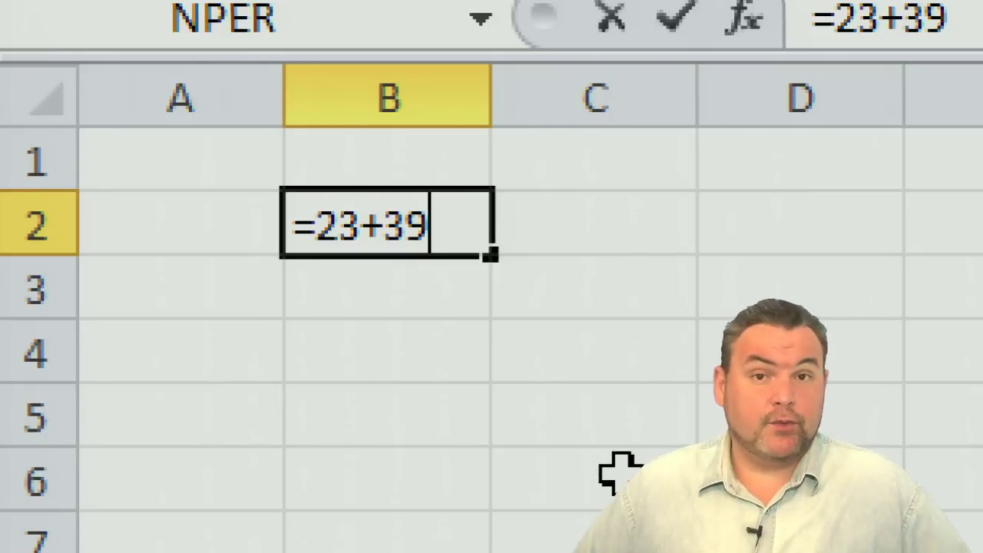
key("Return")
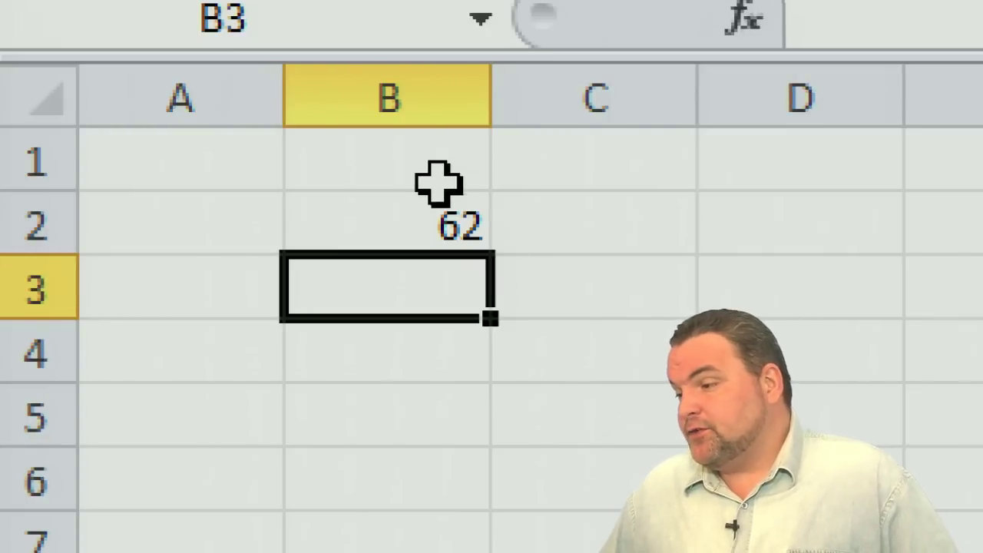
- Inspect the formula in cell B2, then clear the cell's contents
double_click(432, 215)
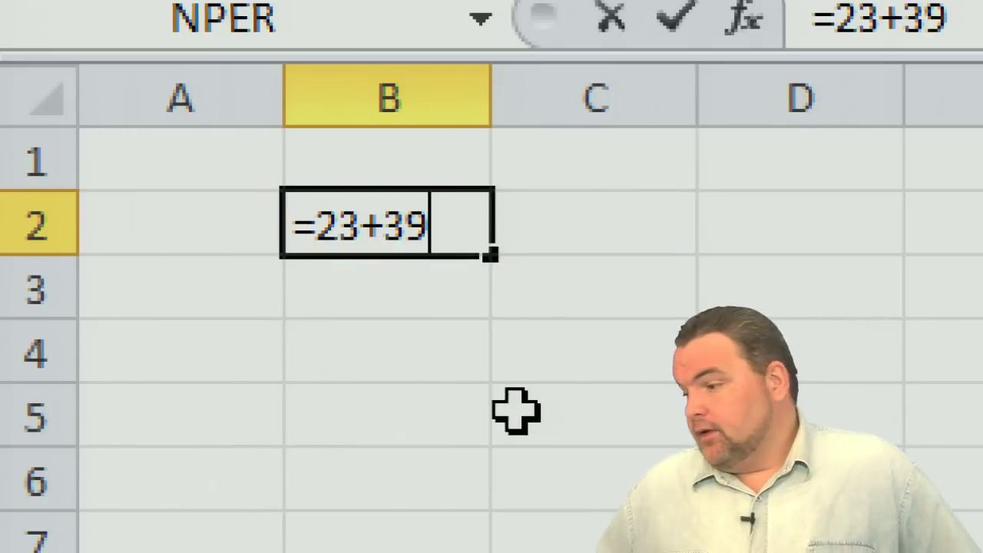
type("39")
key("ctrl+Return")
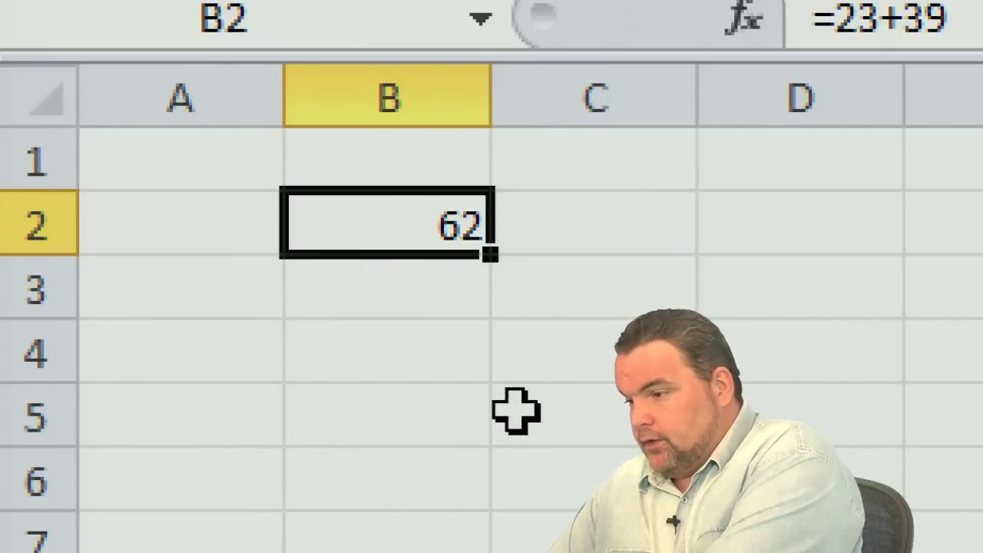
key("Delete")
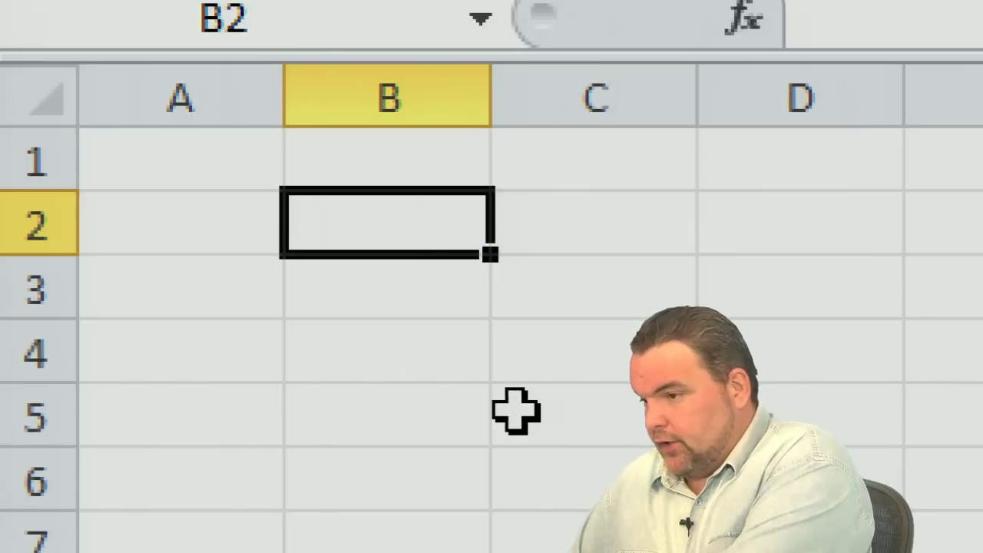
- Enter the value 23 in cell A4
key("Left")
key("Down")
key("Down")
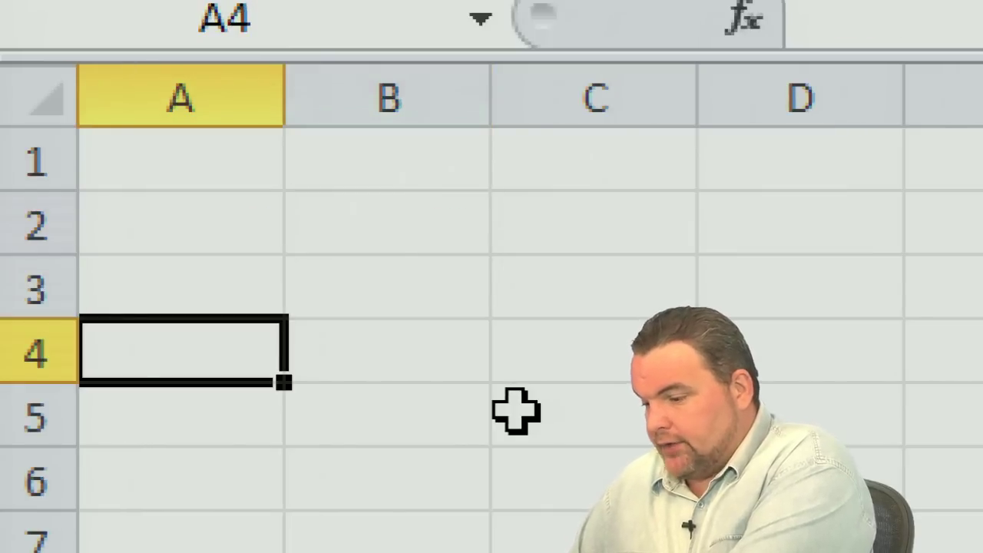
type("23")
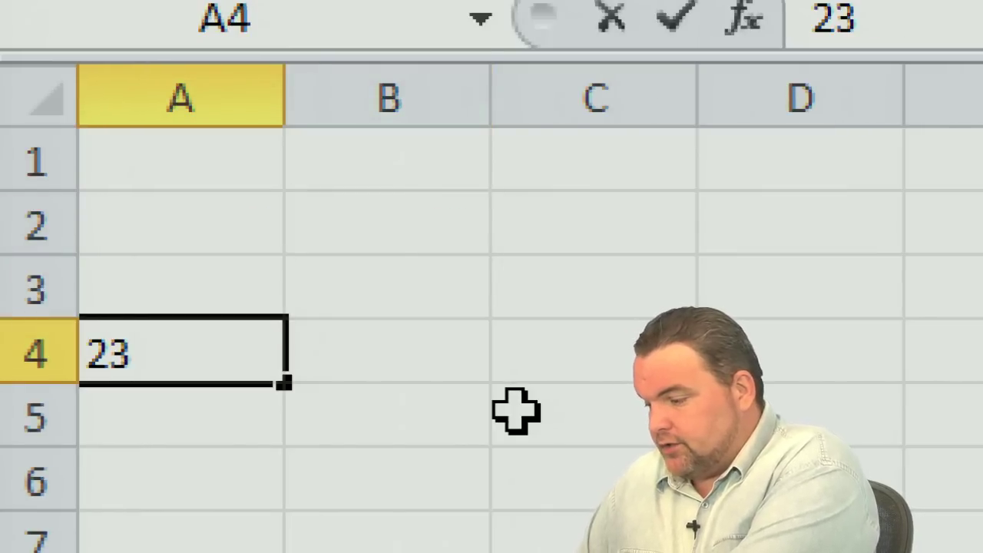
key("Return")
- Enter the value 39 in cell D1
key("Right")
key("Right")
key("Right")
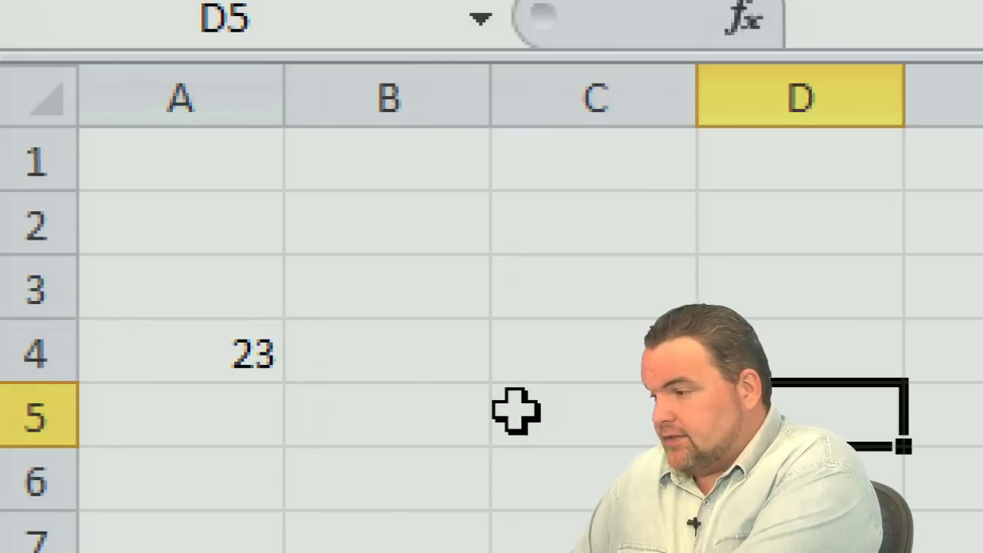
key("Up")
key("Up")
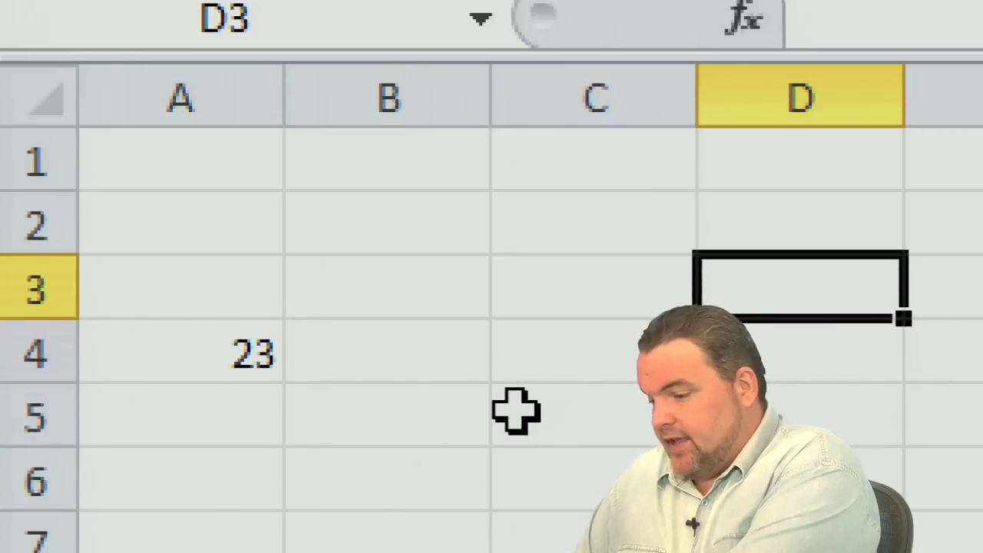
key("Up")
key("Up")
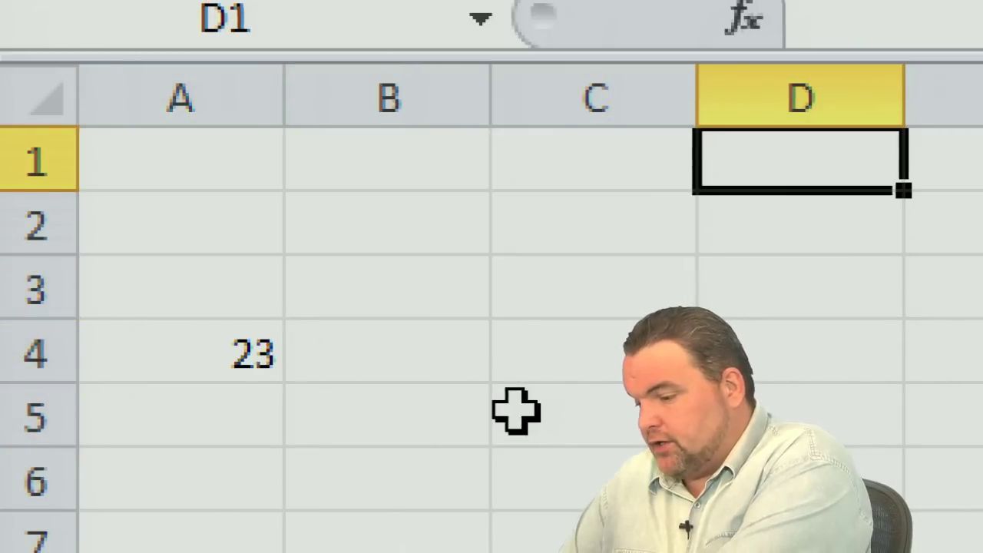
type("39")
key("Return")
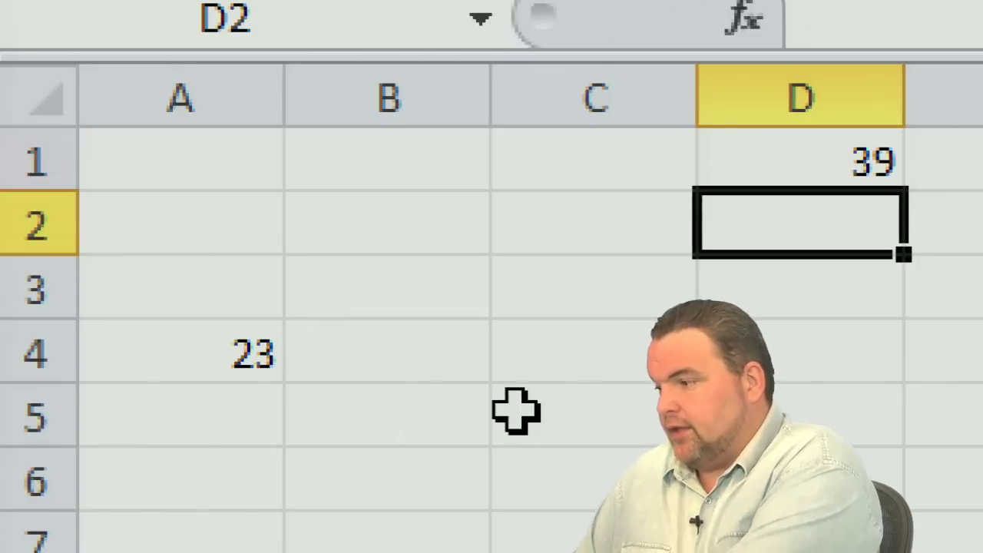
- Enter the sum of the literal numbers in cell B2 as the formula =23+39
key("Left")
key("Left")
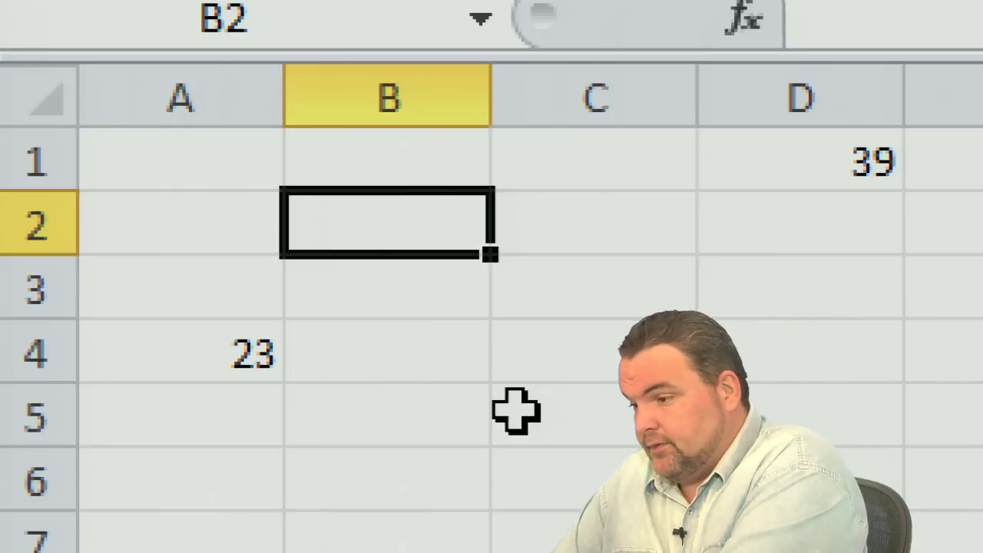
type("=")
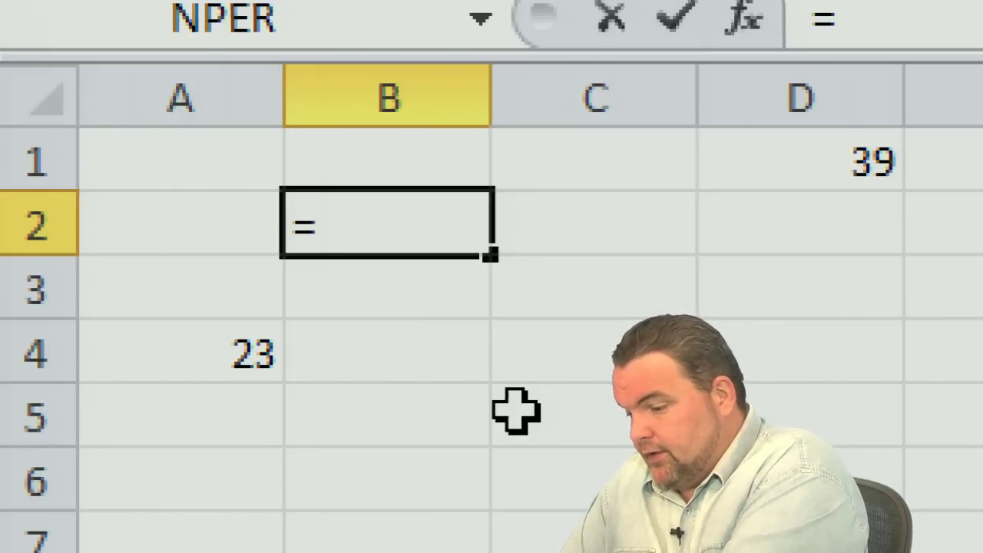
type("23+39")
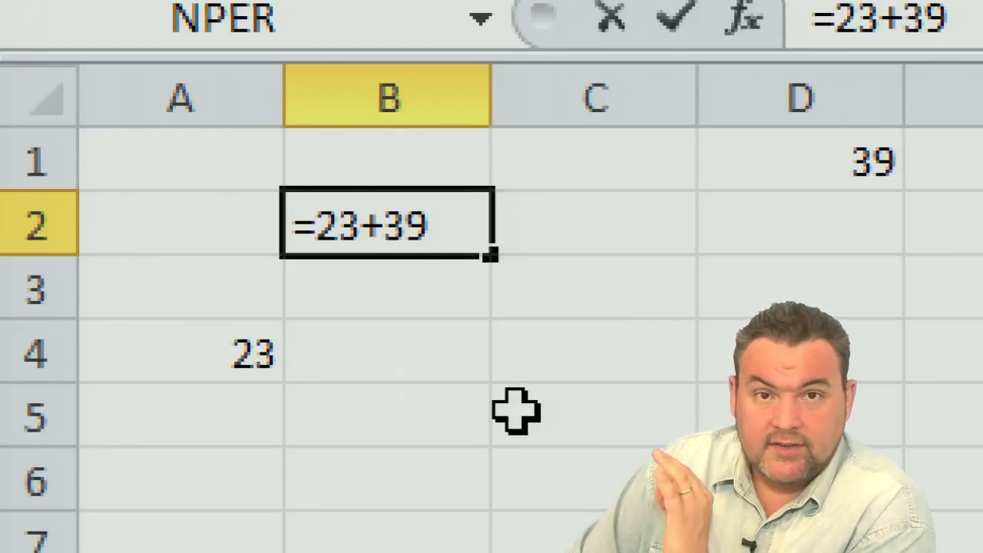
key("Return")
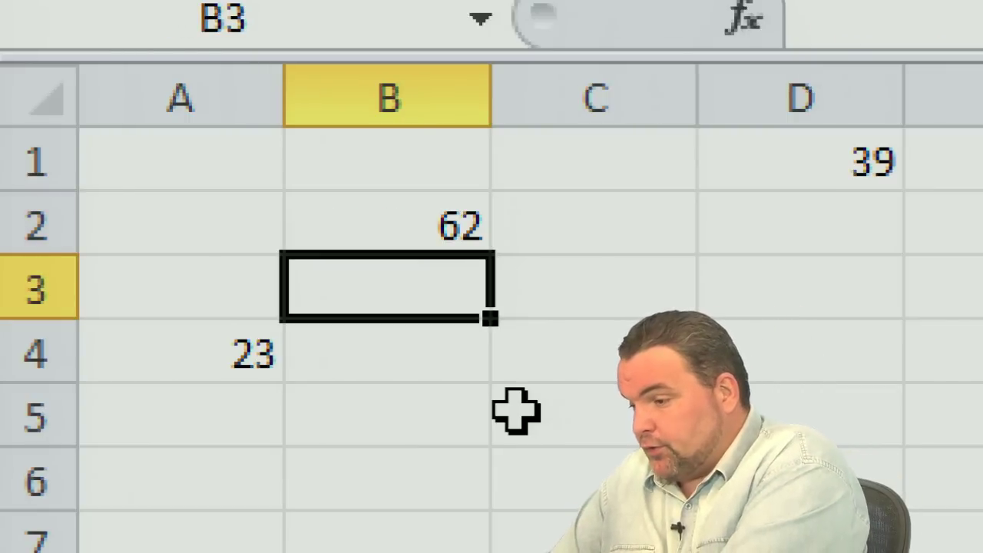
- Add cells A4 and D1 by reference in cell B3 with the formula =A4+D1, and select B3 again
type("=")
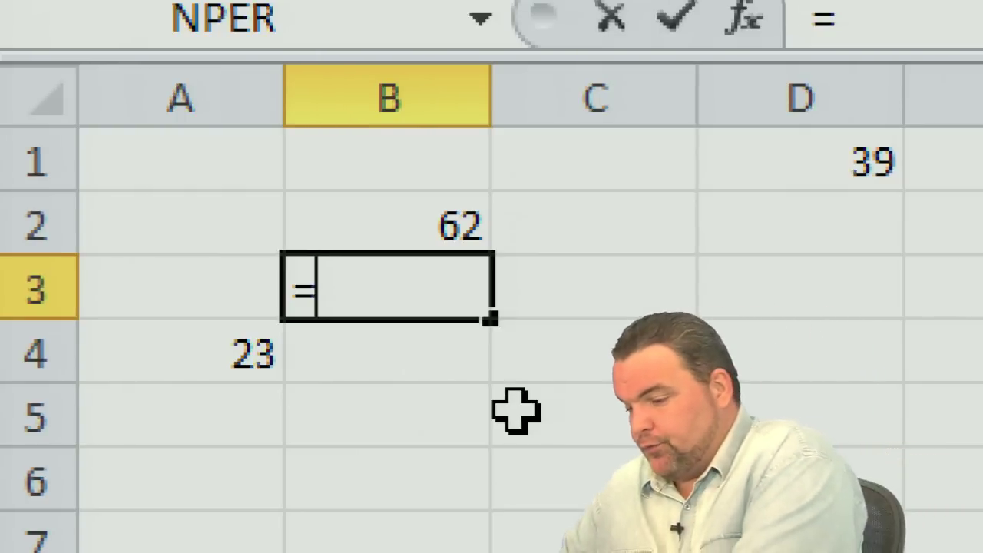
type("A")
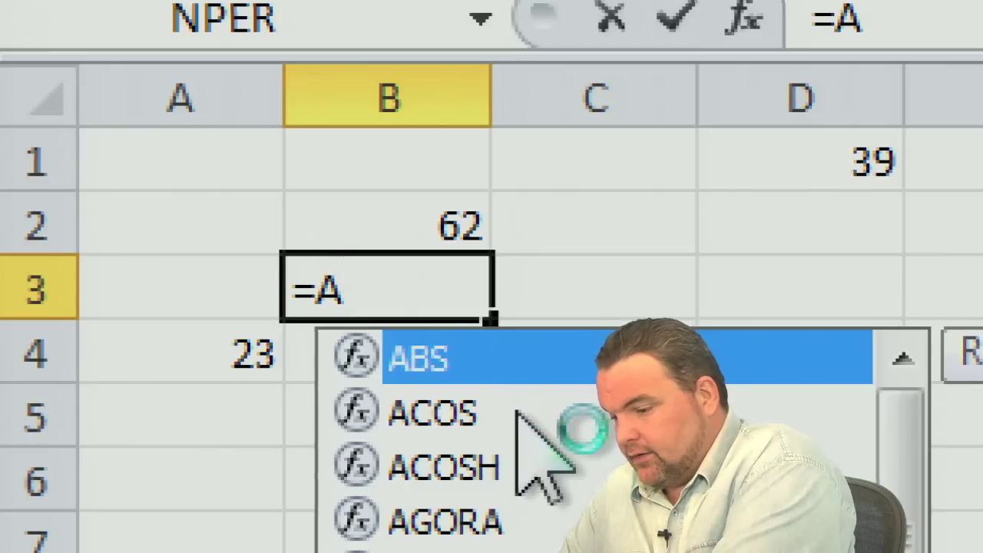
type("4")
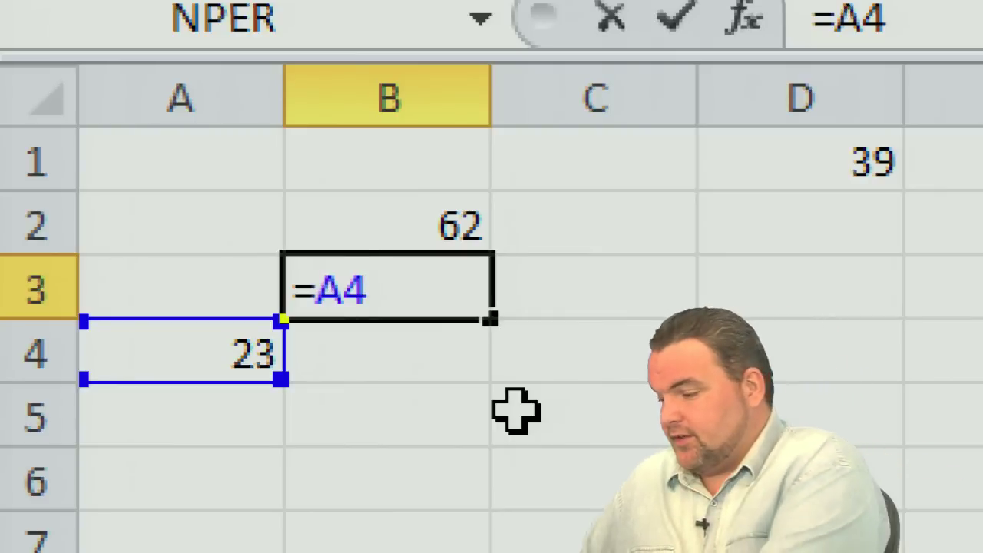
type("+")
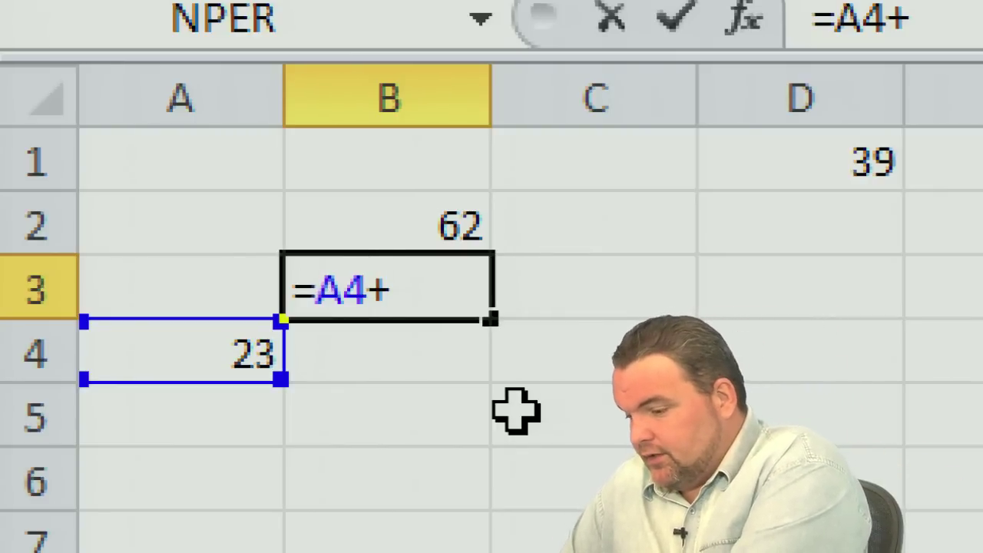
type("D1")
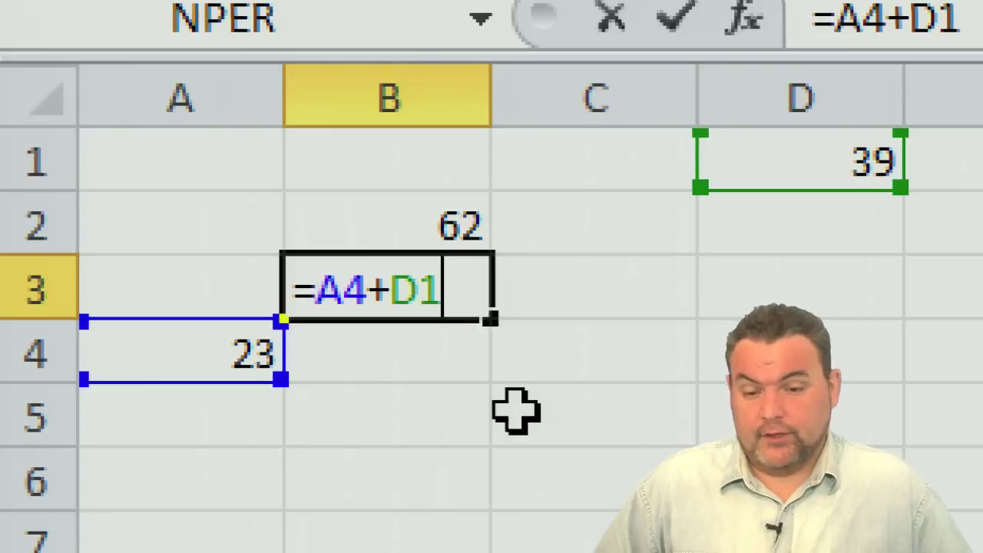
key("Return")
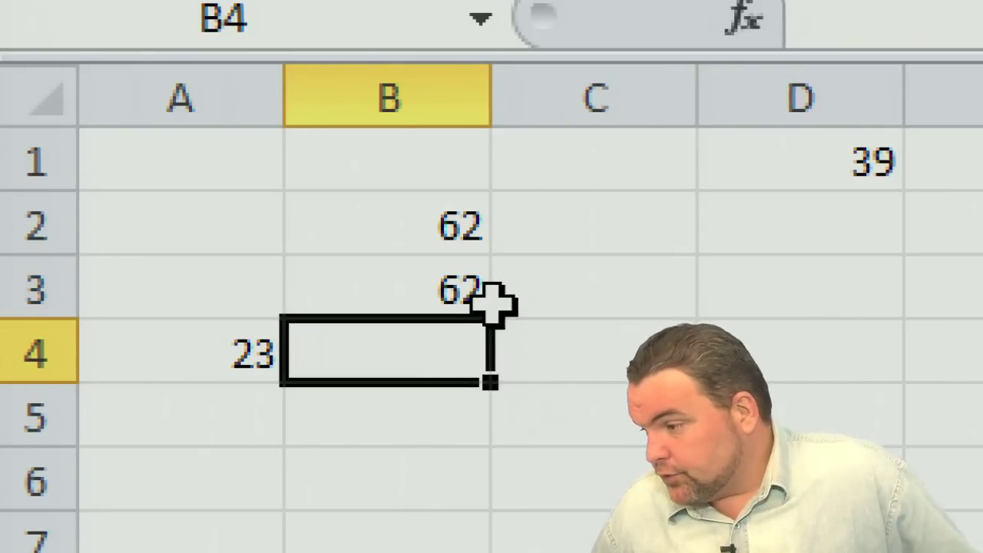
left_click(414, 288)
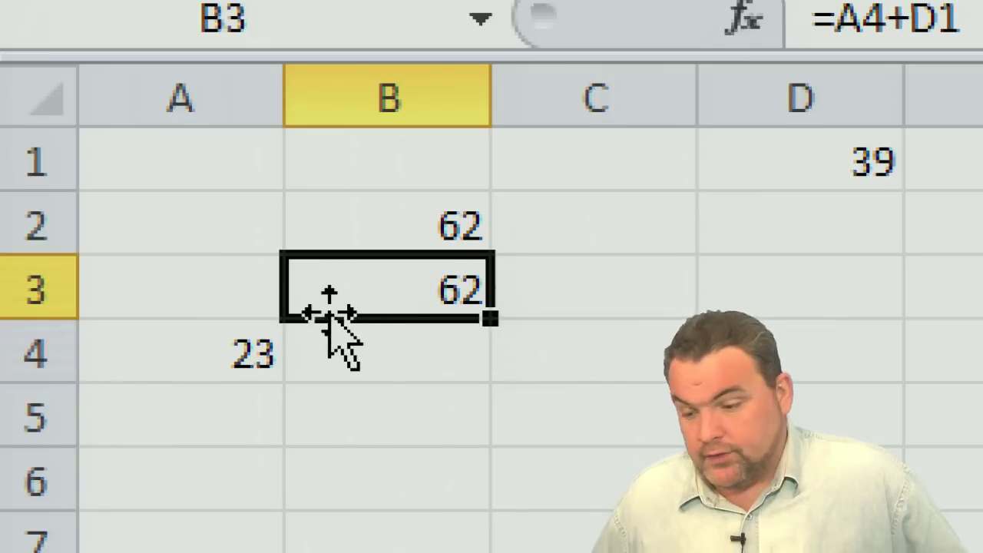
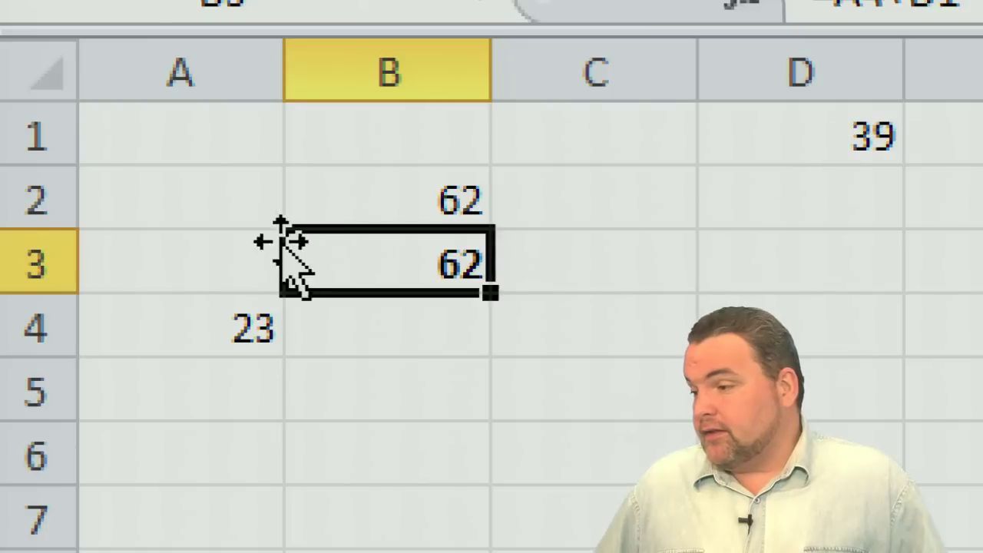
- Compare the formulas behind cells B2 and B3 by opening each for editing, without changing them
double_click(396, 190)
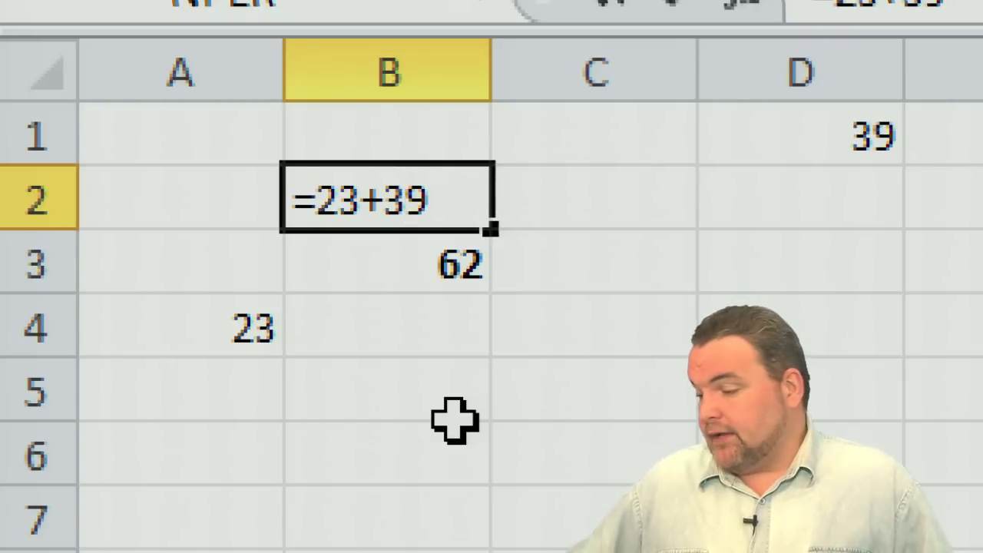
key("Return")
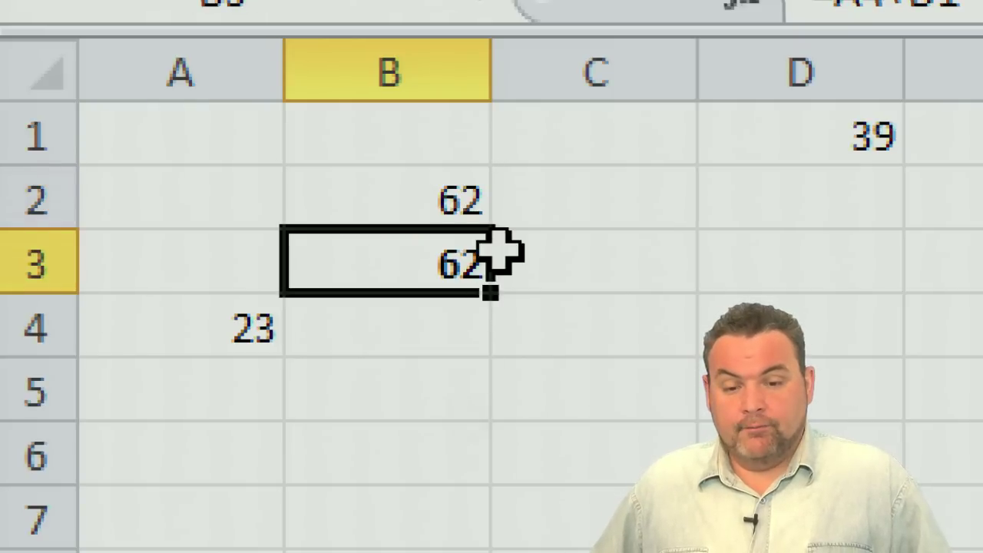
double_click(447, 258)
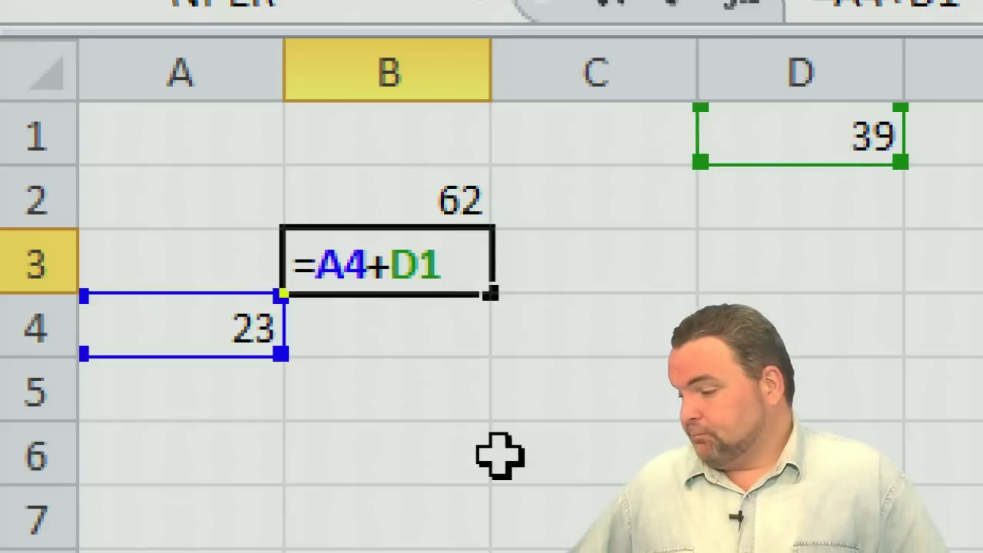
key("Return")
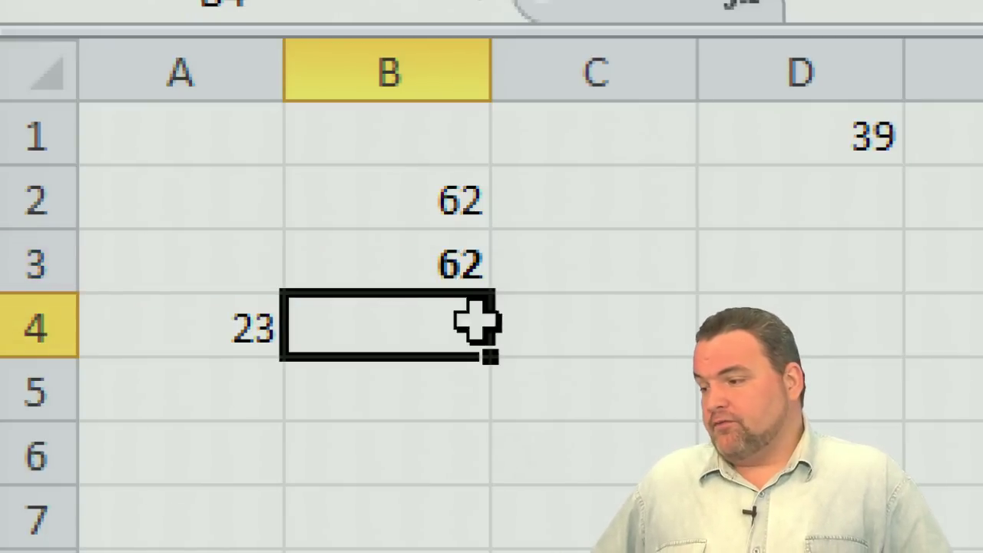
- Set the font colour of cell B3 to red and select cell A4
left_click(423, 254)
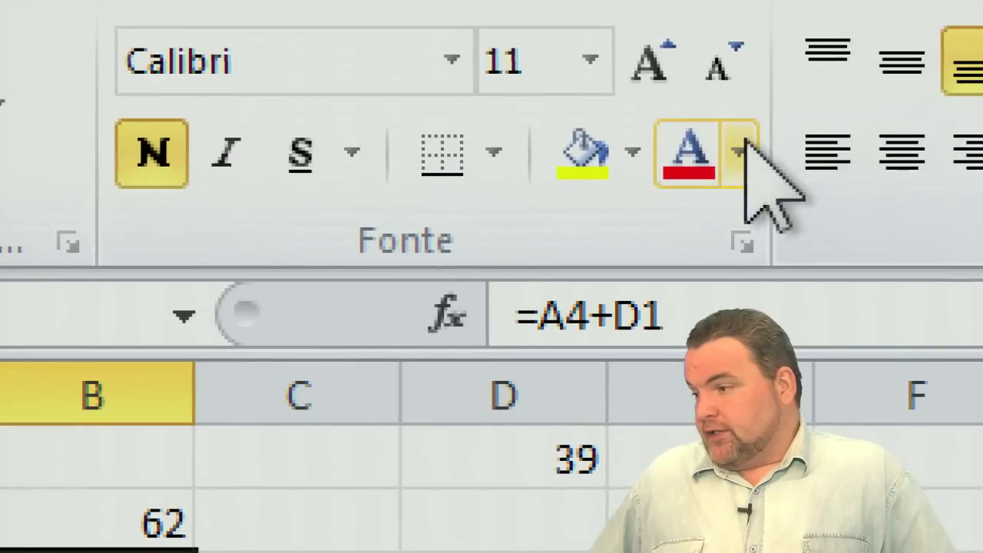
left_click(680, 172)
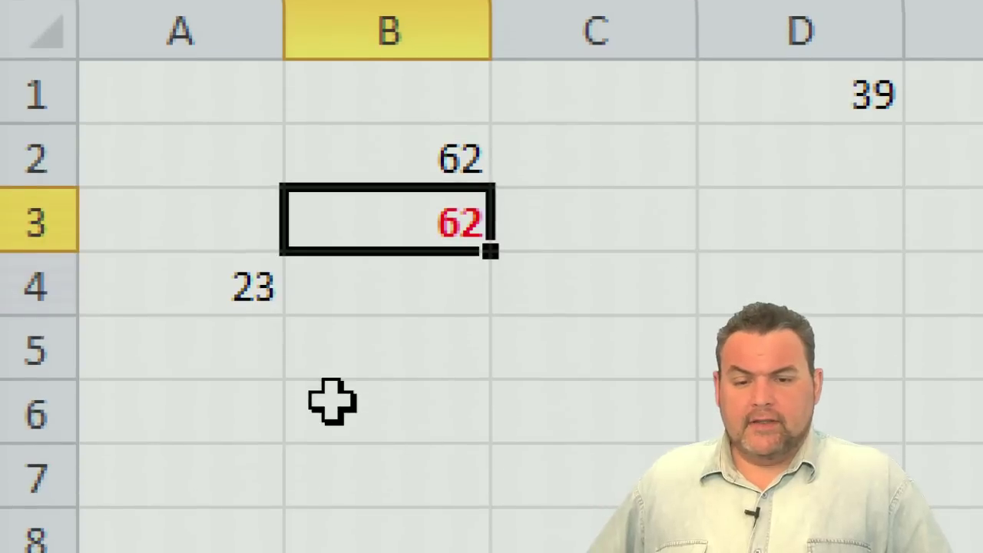
left_click(196, 291)
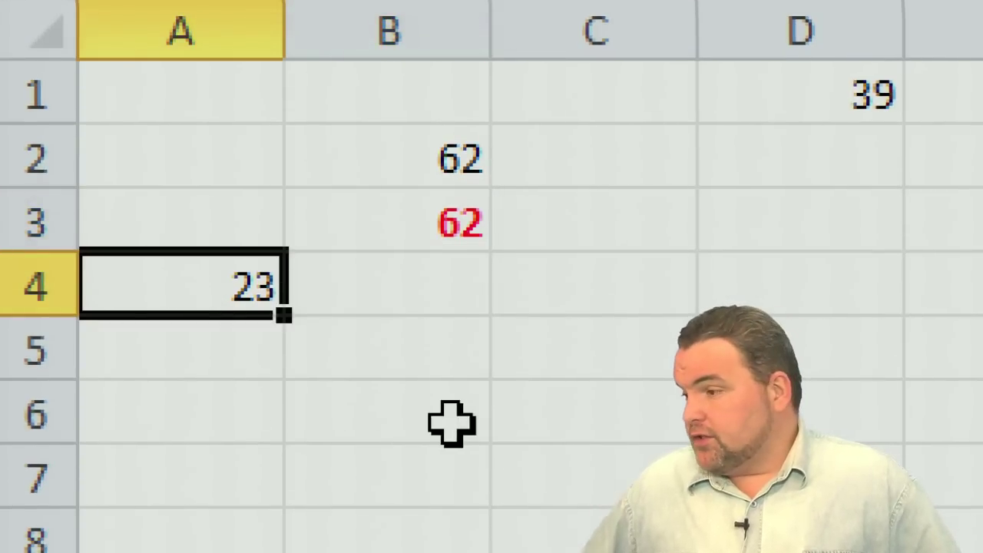
- Set cell A4 to 10 and cell D1 to 567
type("10")
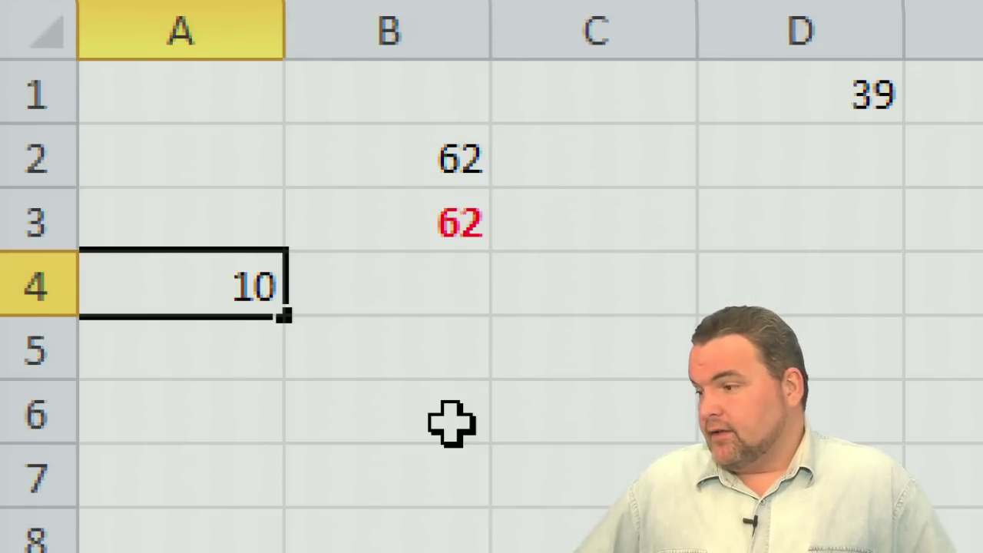
key("Return")
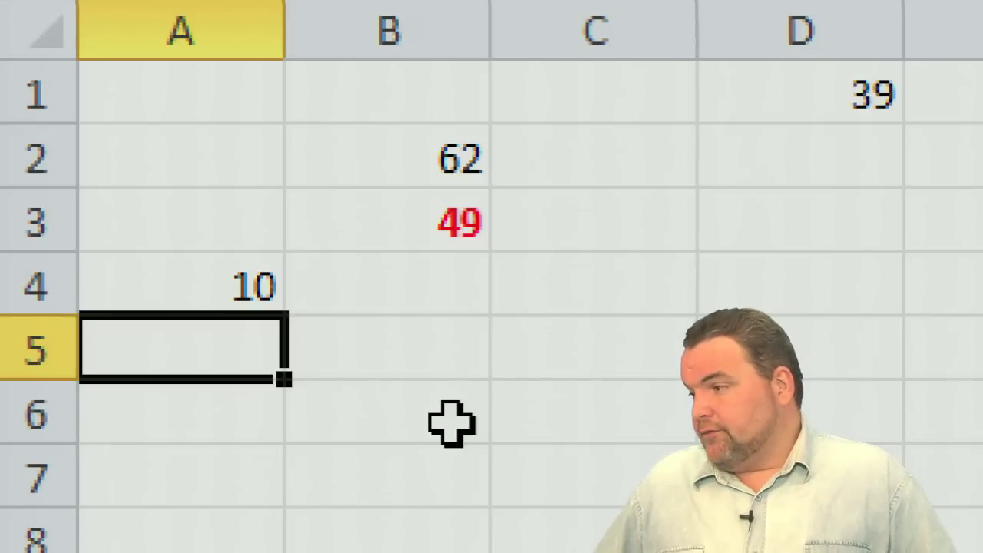
left_click(825, 106)
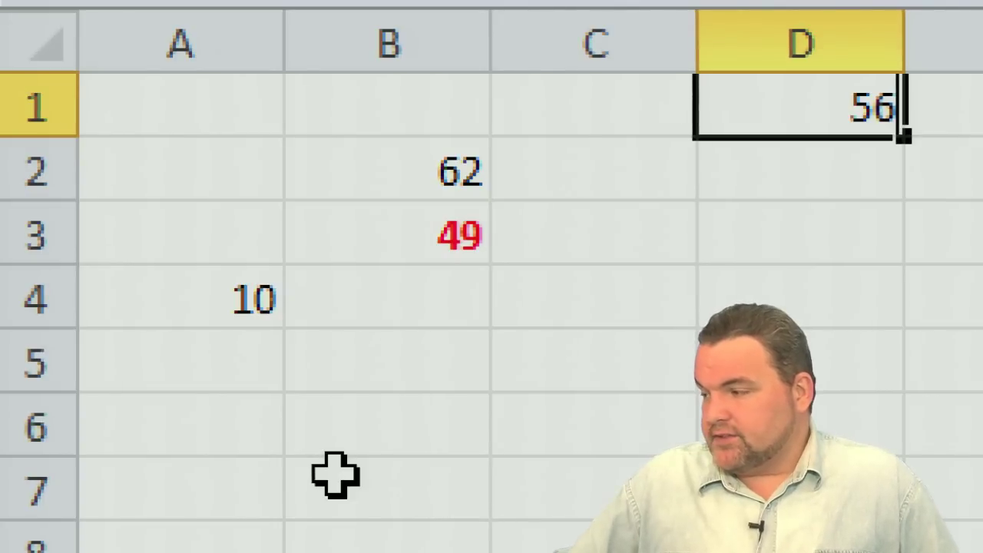
type("7")
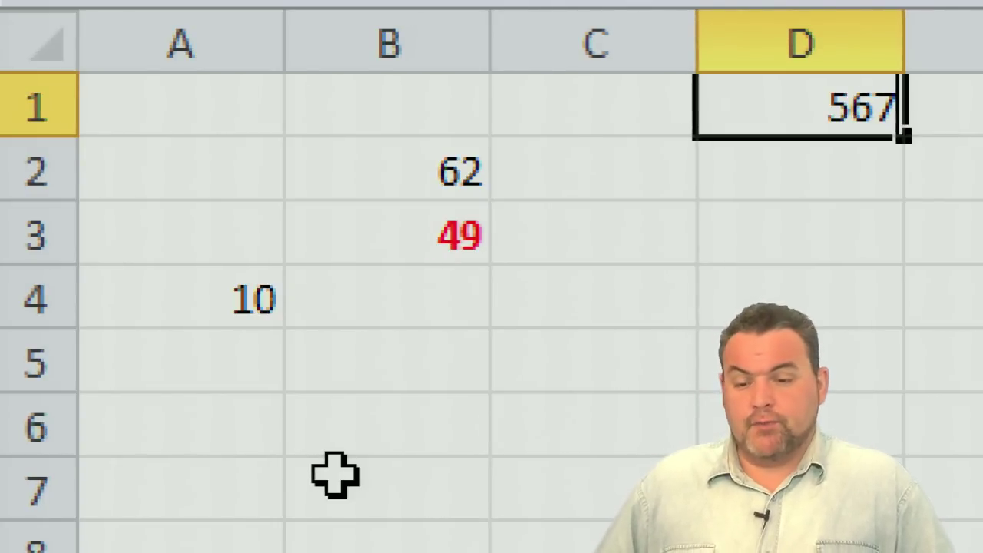
key("Return")
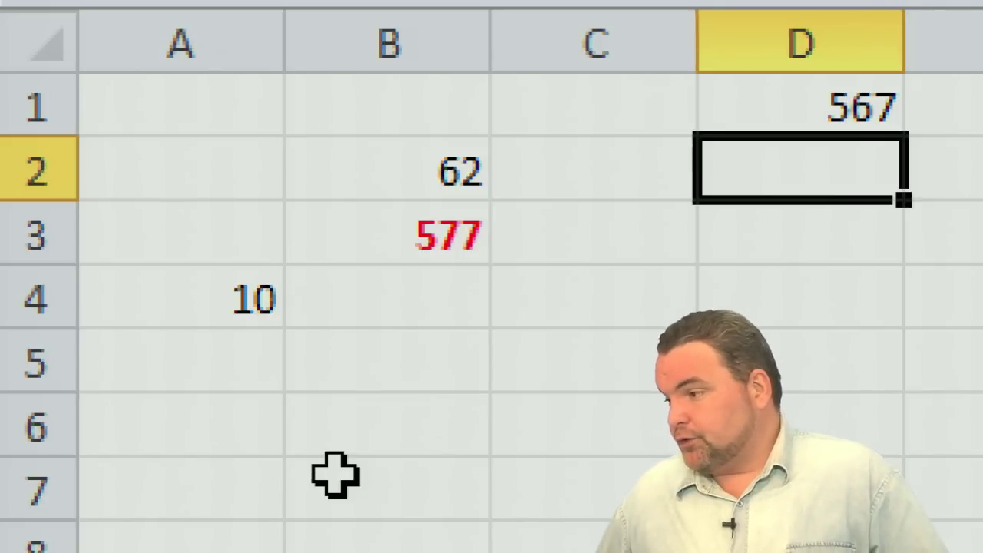
left_click(460, 229)
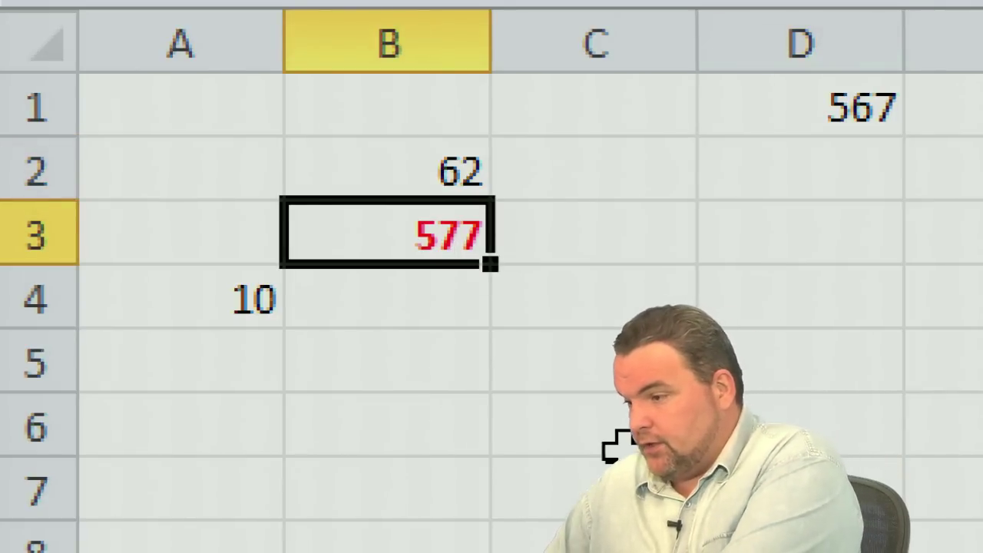
type("=")
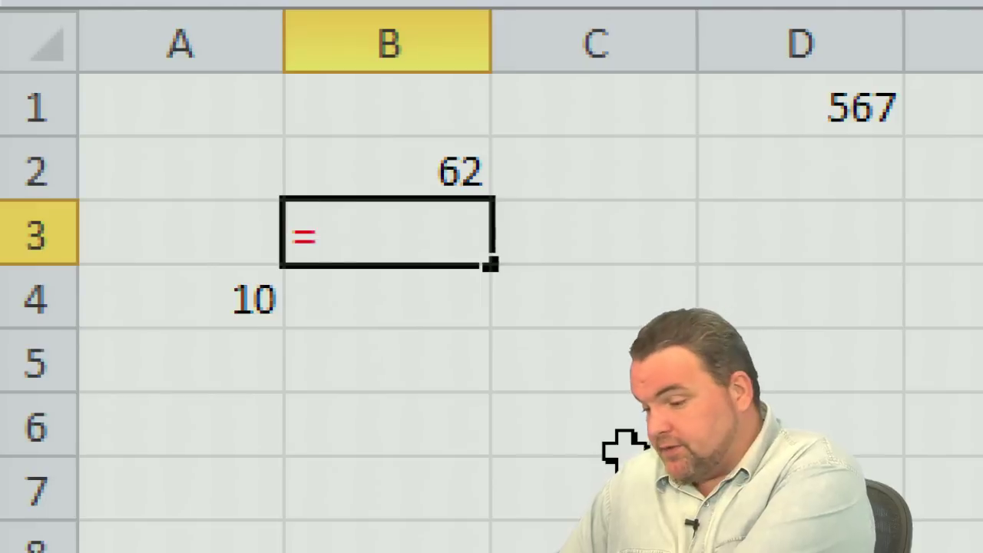
type("2*")
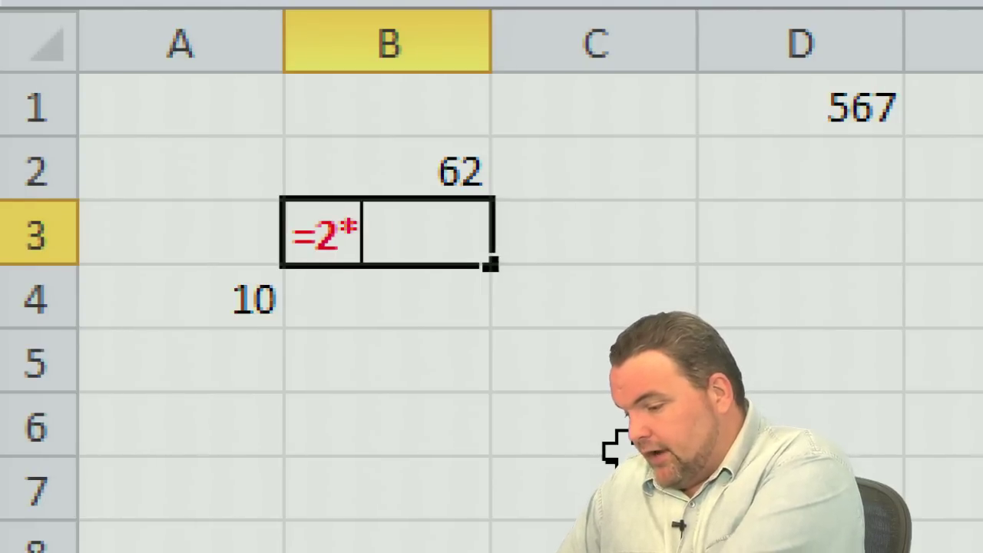
type("A4")
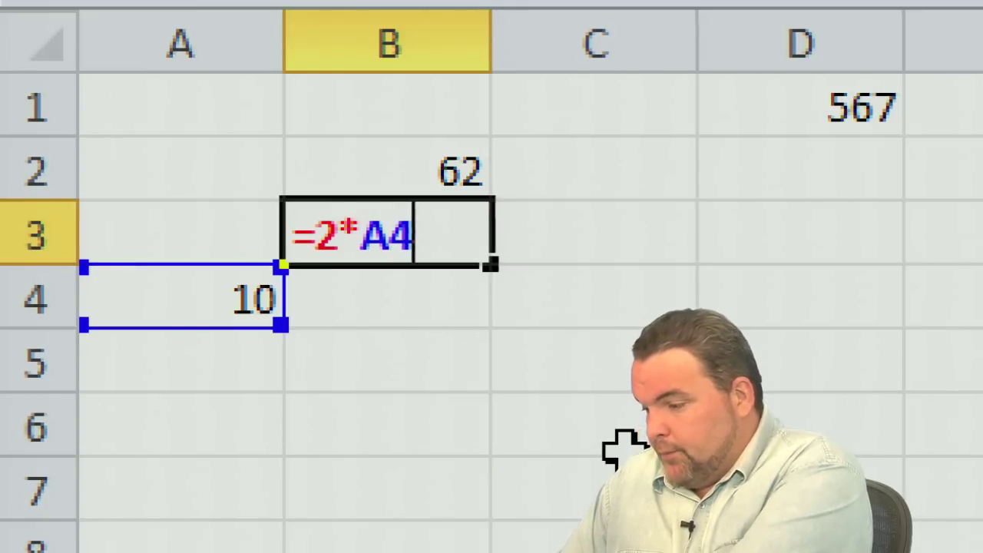
type("-")
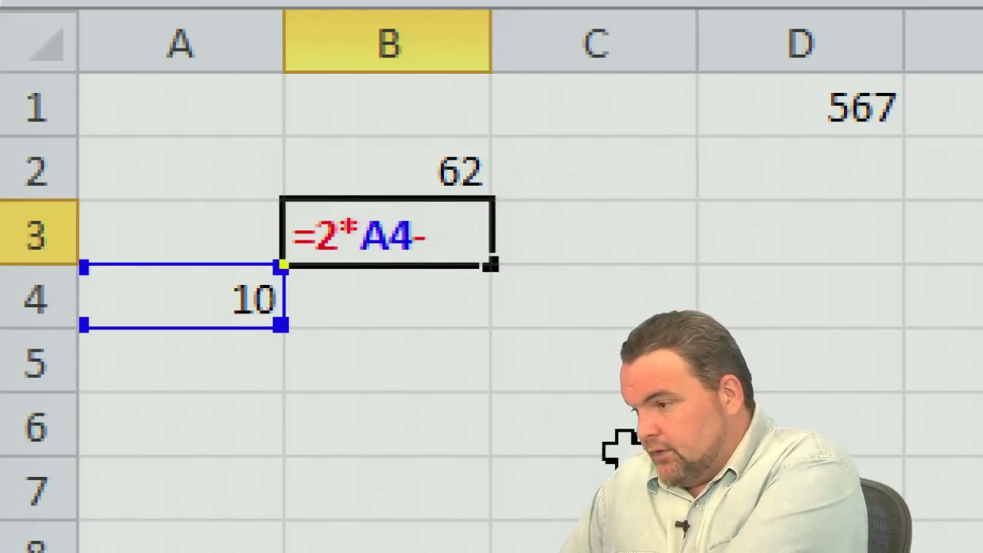
type("3*")
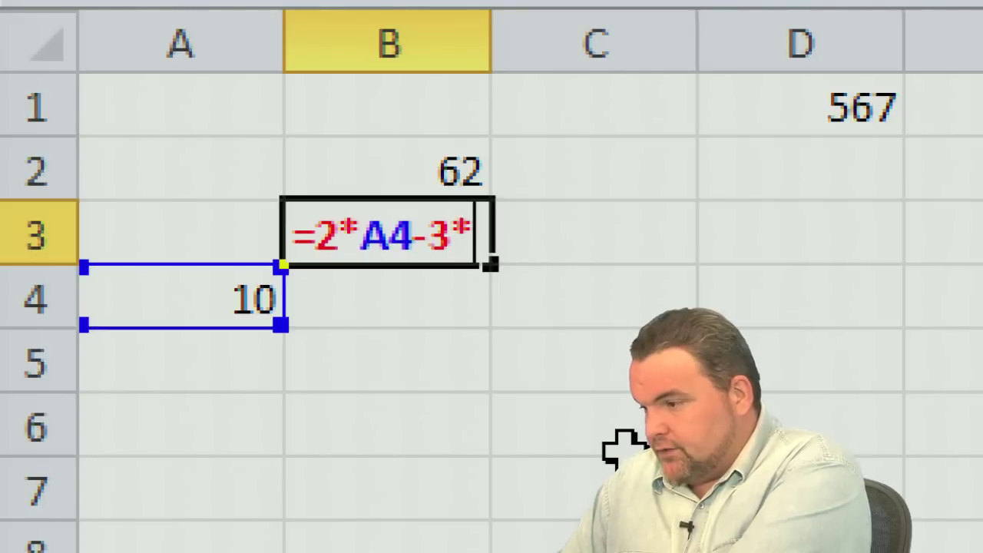
type("(")
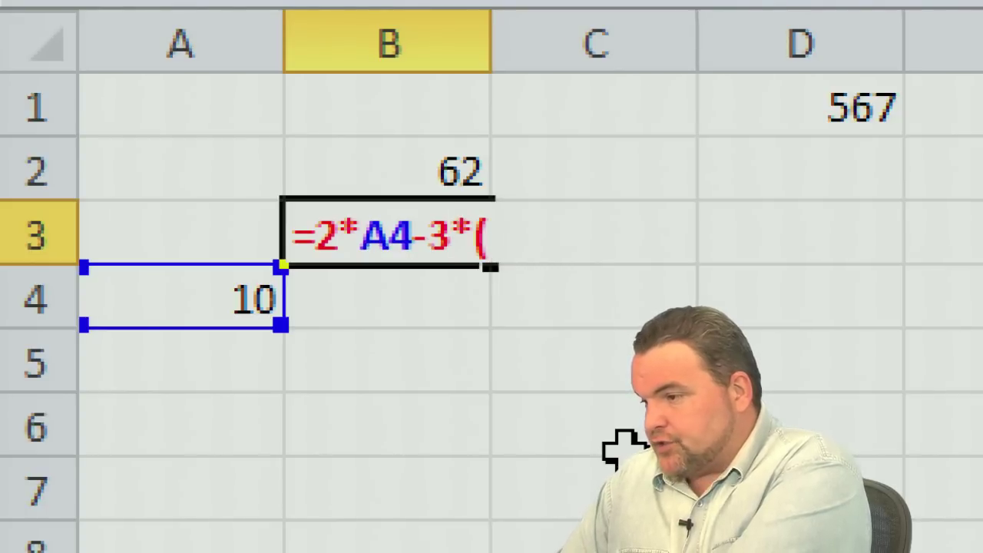
type("B2")
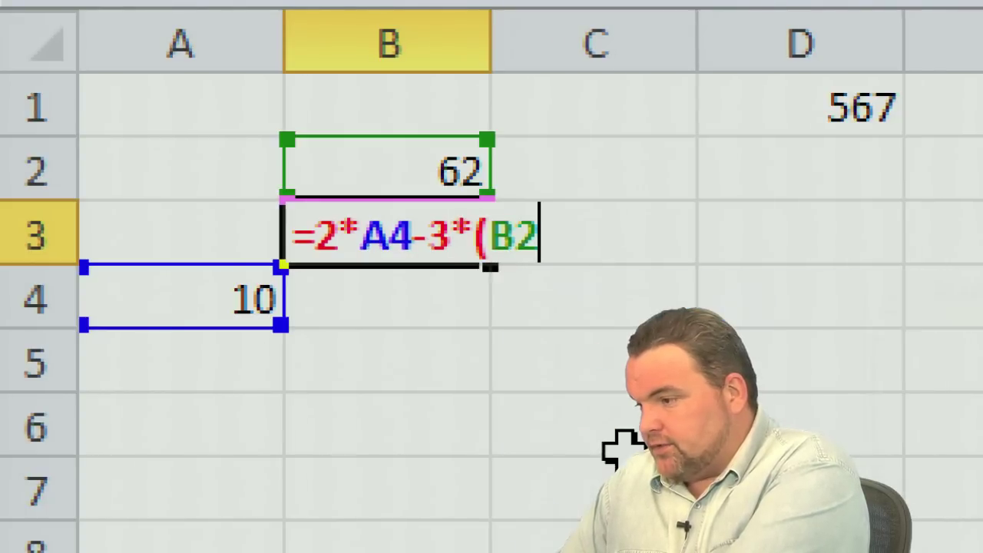
type("+")
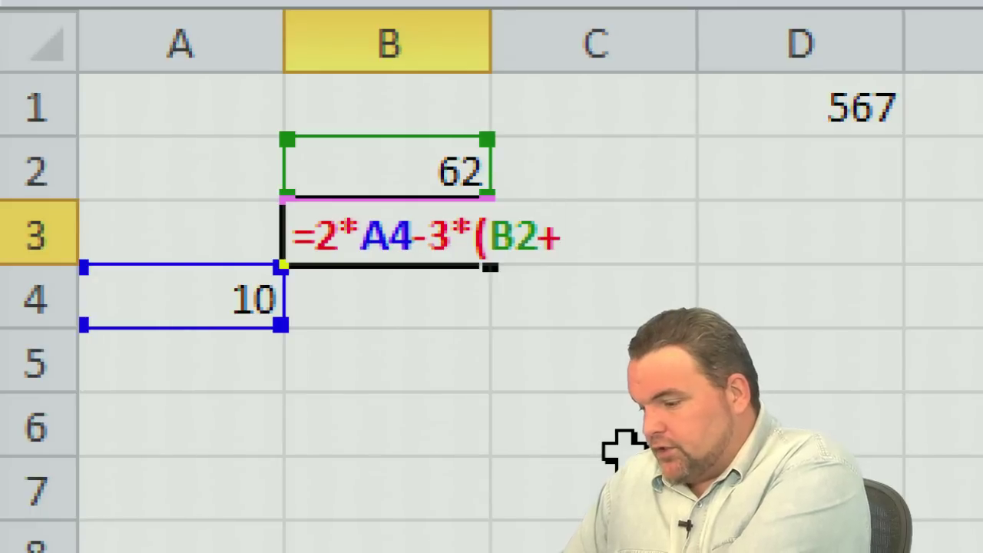
type("D")
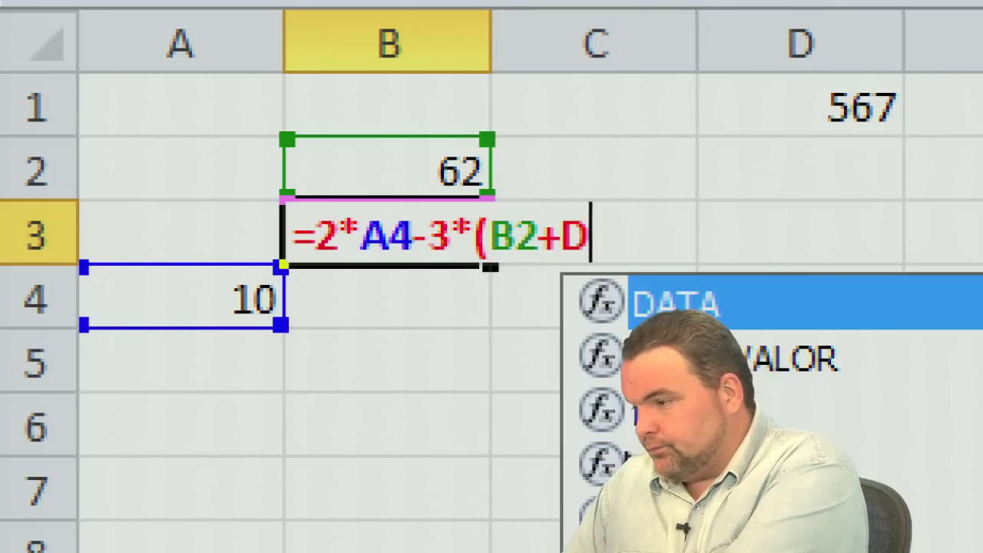
type("1)")
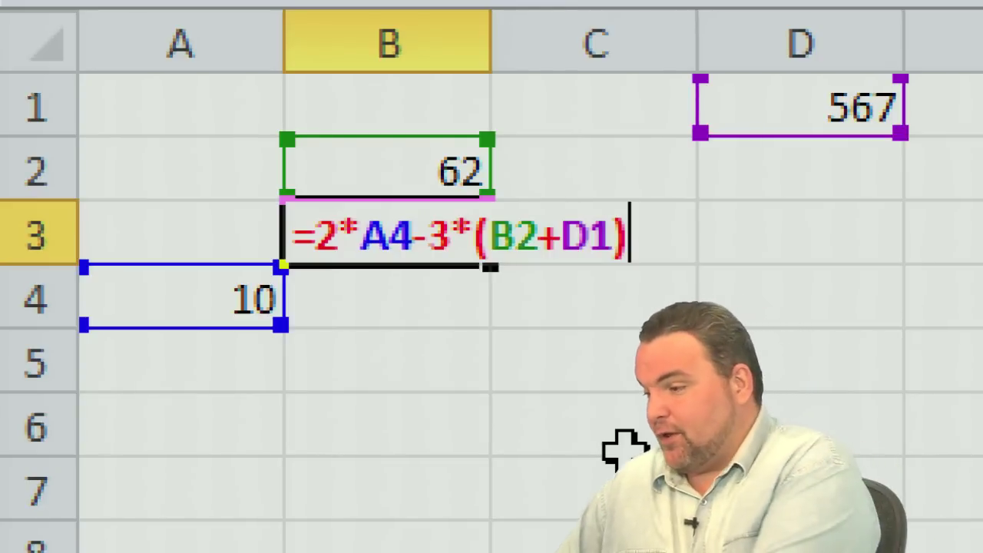
key("BackSpace")
key("BackSpace")
key("BackSpace")
key("BackSpace")
key("BackSpace")
key("BackSpace")
key("BackSpace")
key("BackSpace")
key("BackSpace")
key("BackSpace")
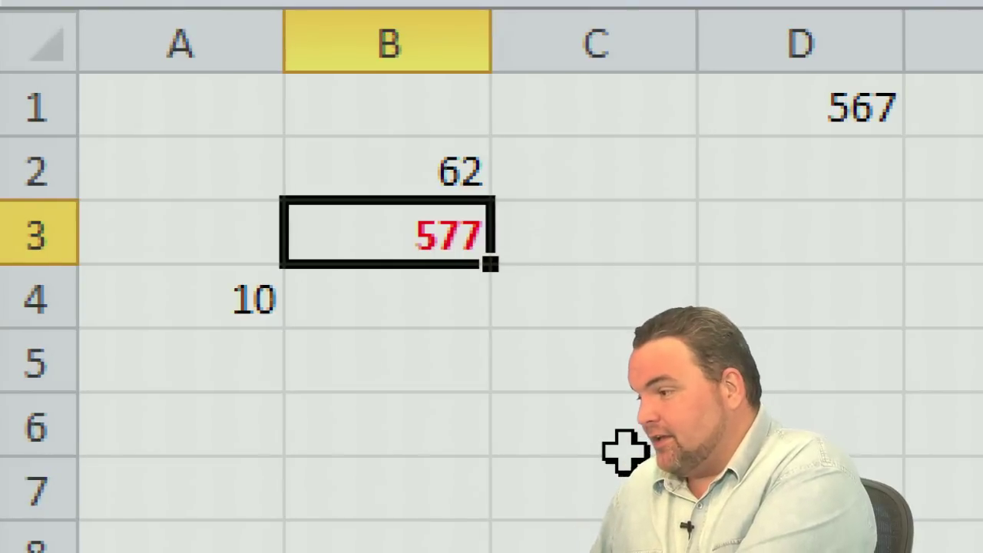
- Set cell D1 to 15 and replace the formula in cell B2 with the number 30
left_click(818, 130)
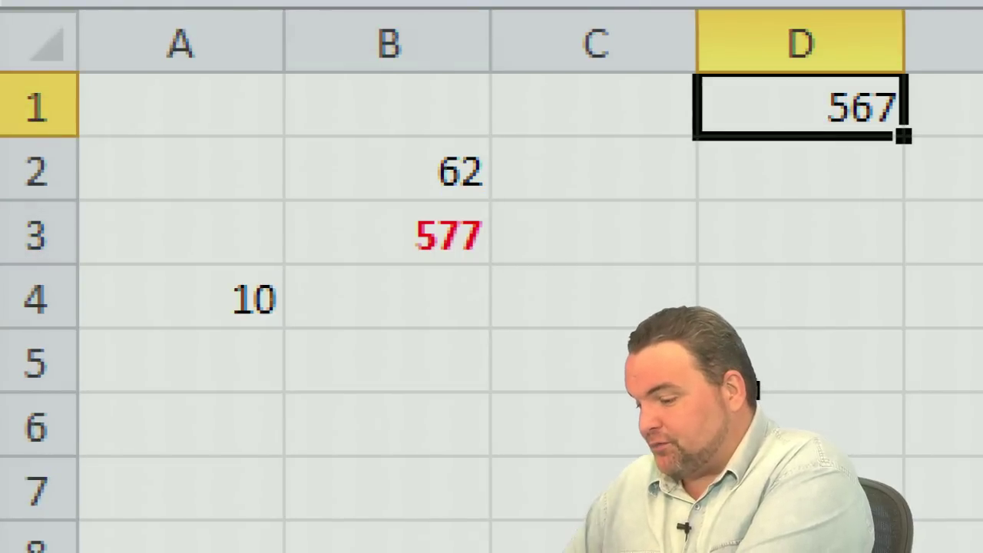
type("15")
key("Return")
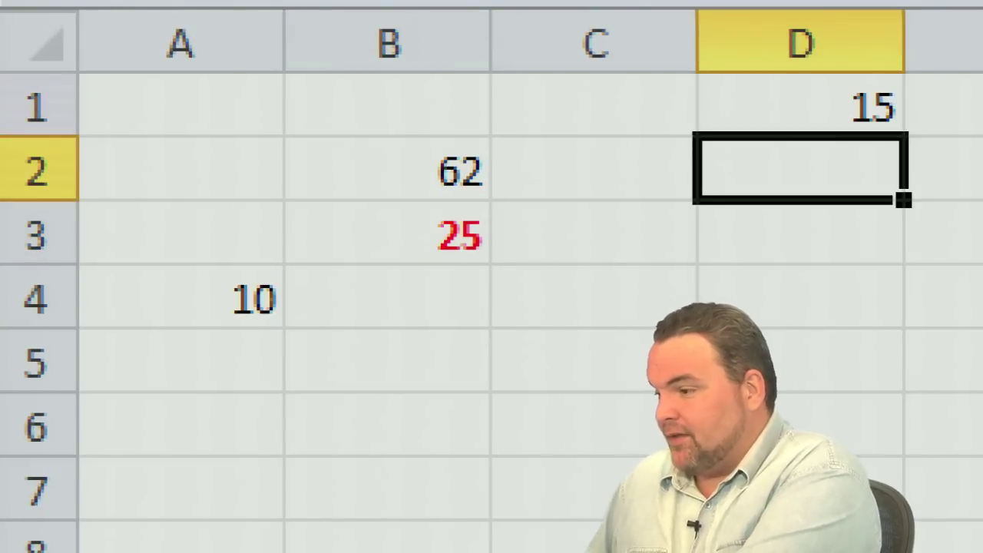
left_click(384, 170)
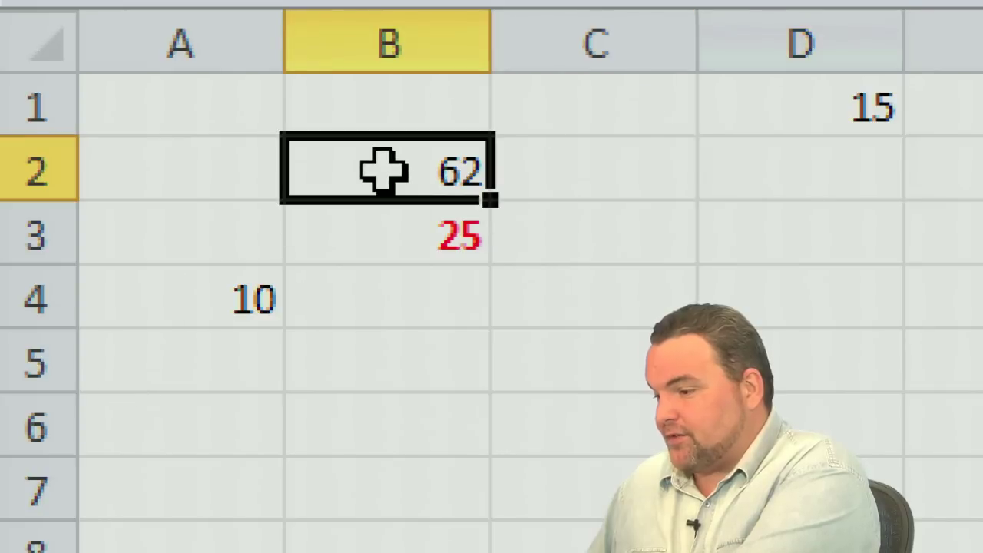
type("30")
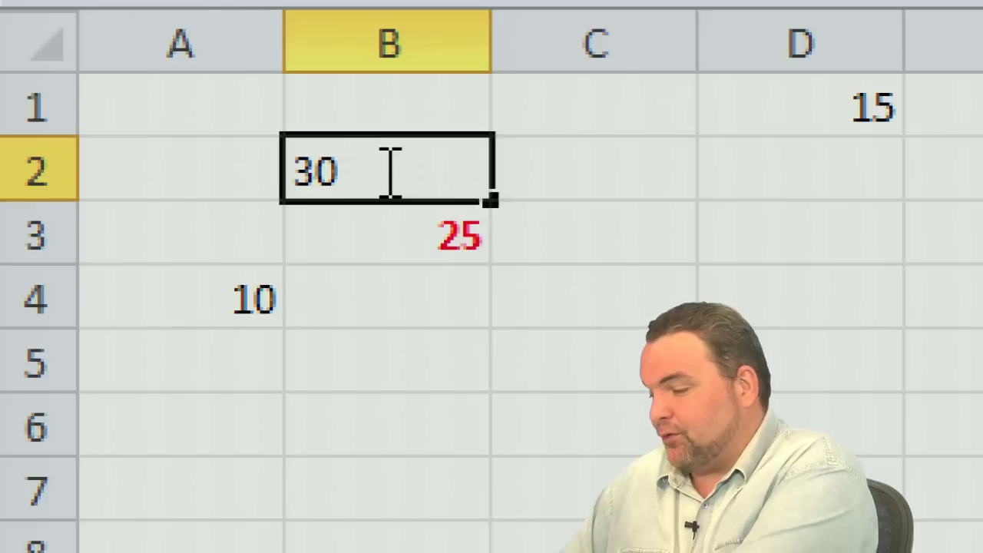
key("Return")
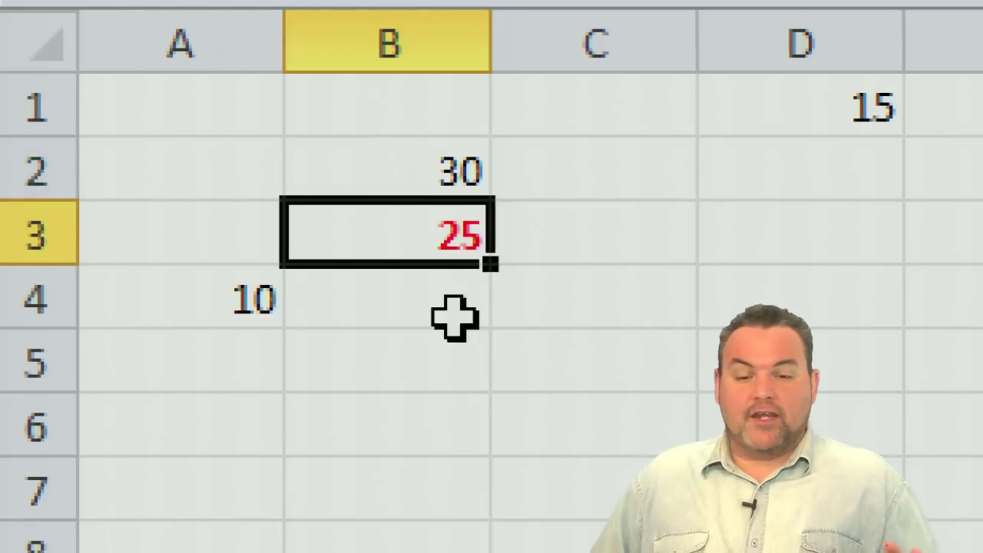
- Replace the formula in cell B3 with =2*B2+3*(A4+D1)
type("=")
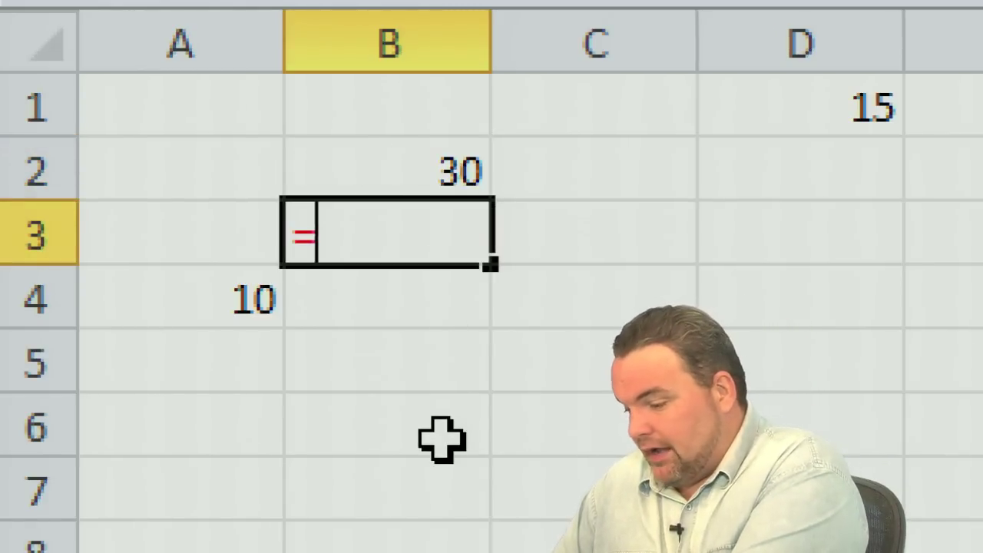
type("2*")
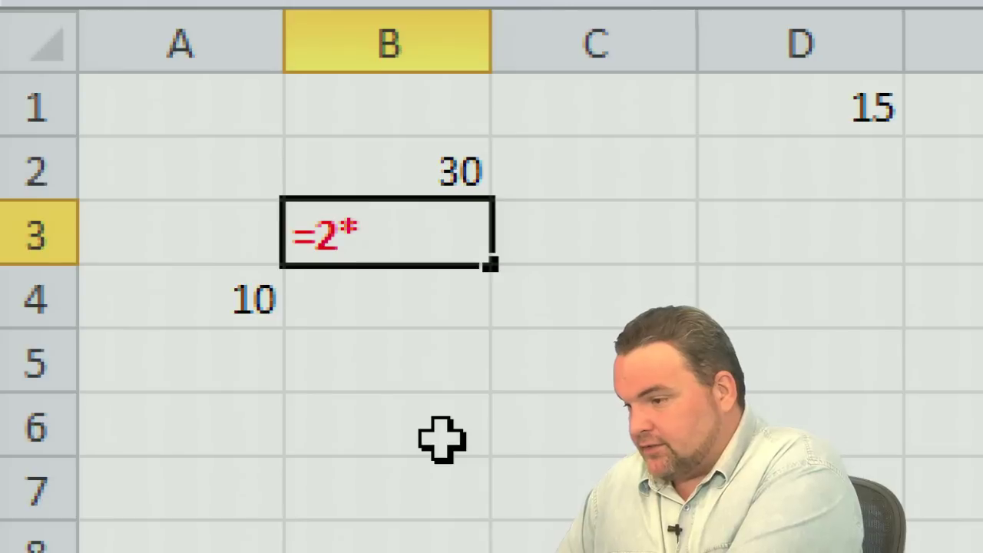
type("B2")
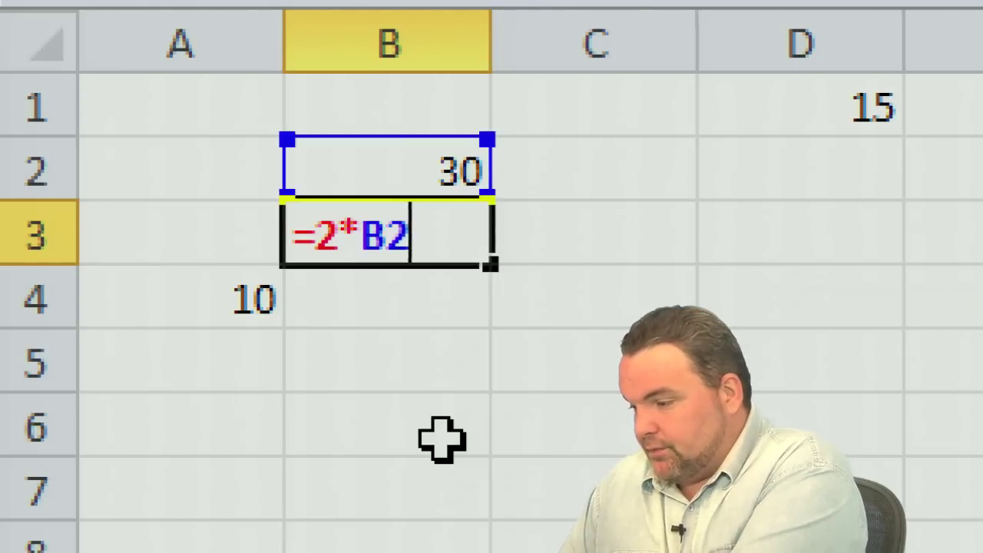
type("+")
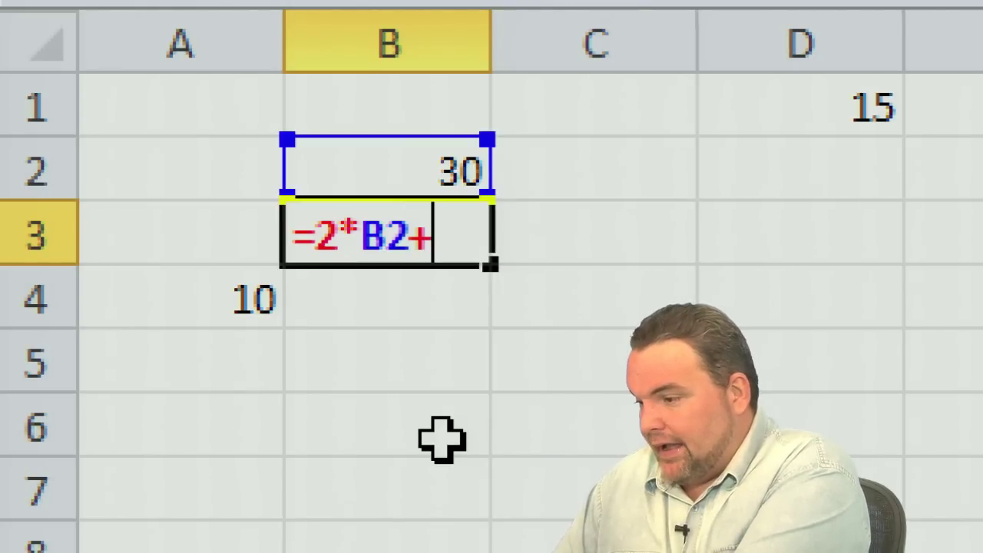
type("3")
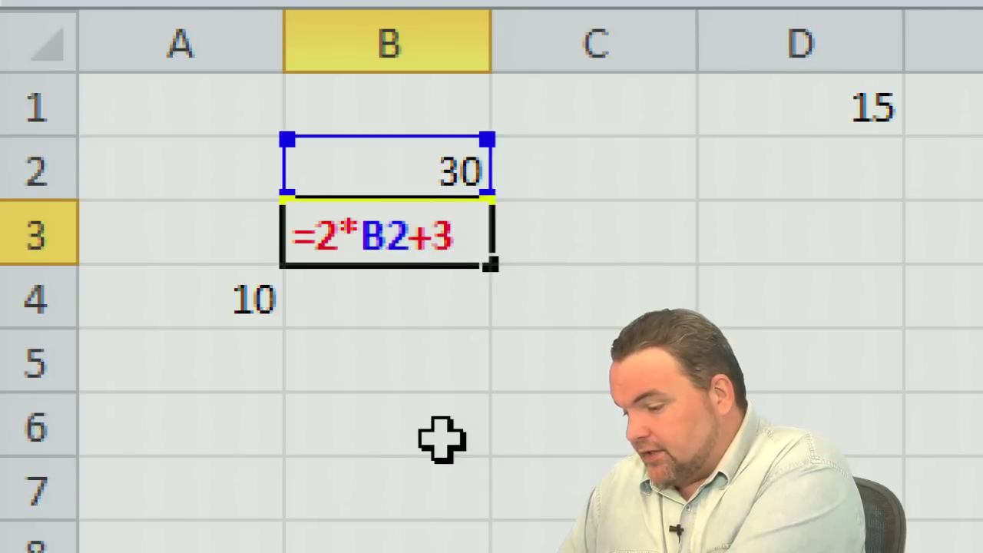
type("*")
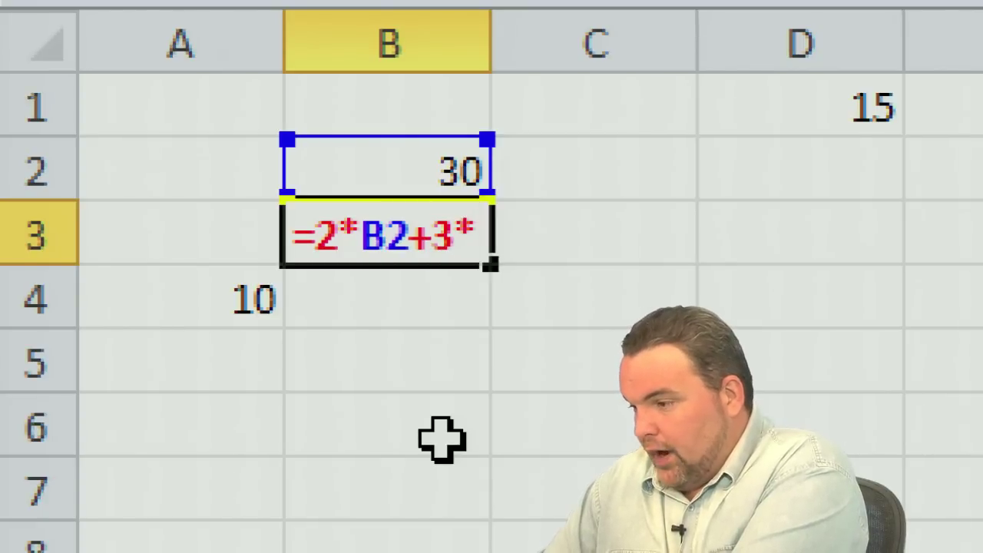
type("(A4")
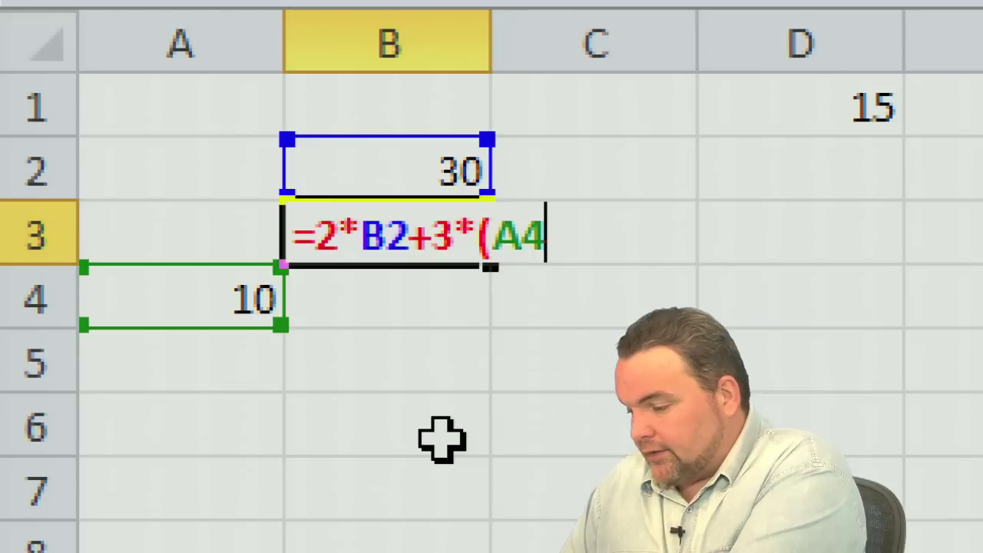
type("+D1)")
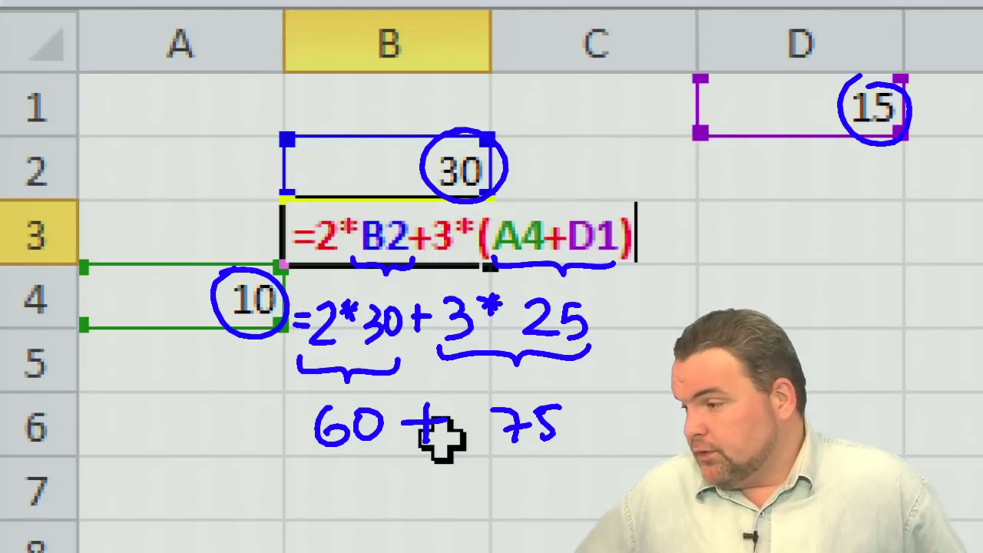
key("Return")
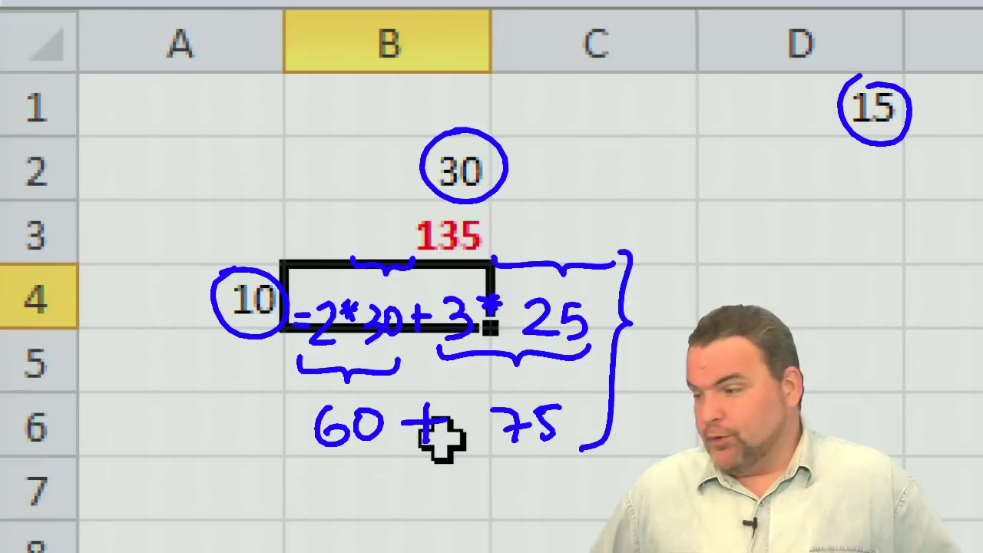
- Review the formula behind cell B3 without changing it, and clear the contents of cells A1:D4
double_click(453, 231)
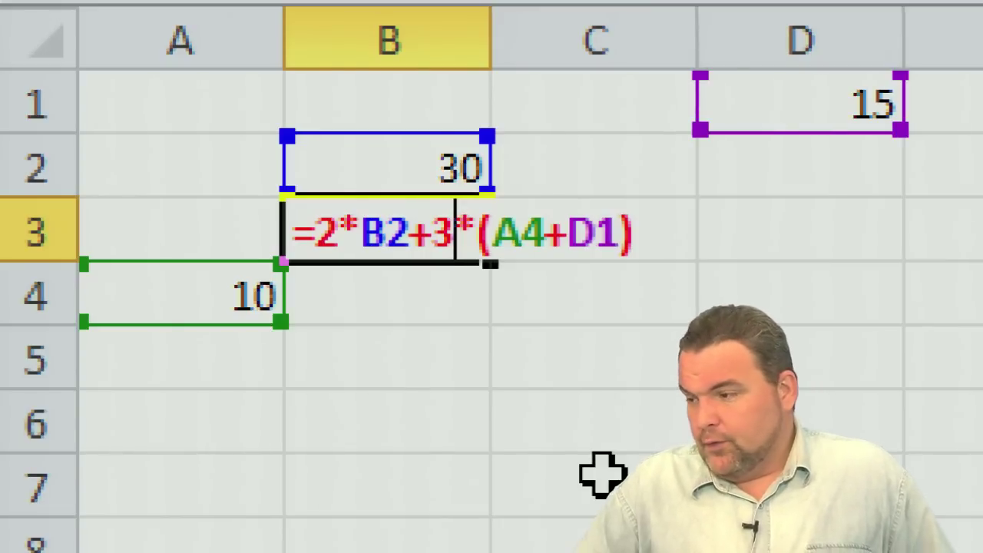
key("ctrl+Return")
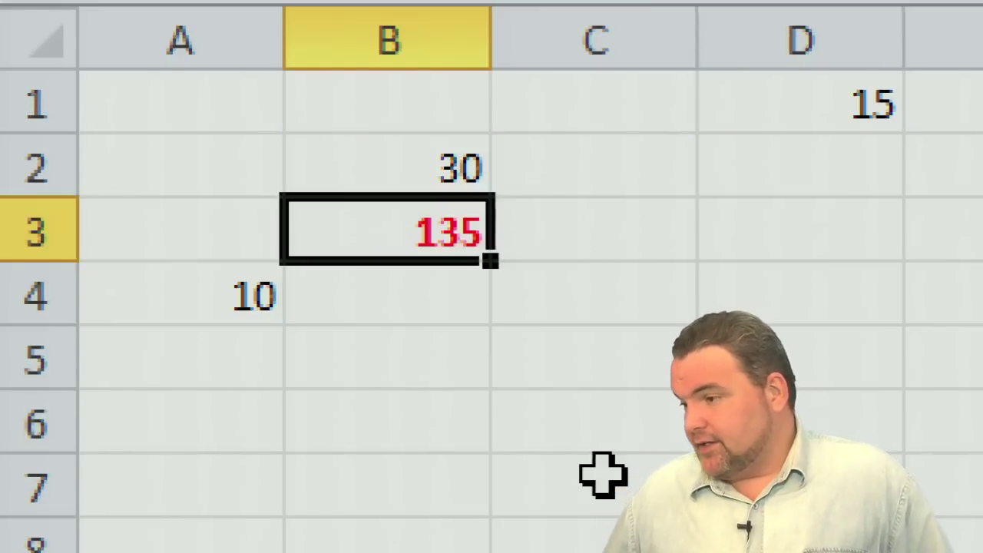
left_click_drag(222, 139, 871, 322)
key("Delete")
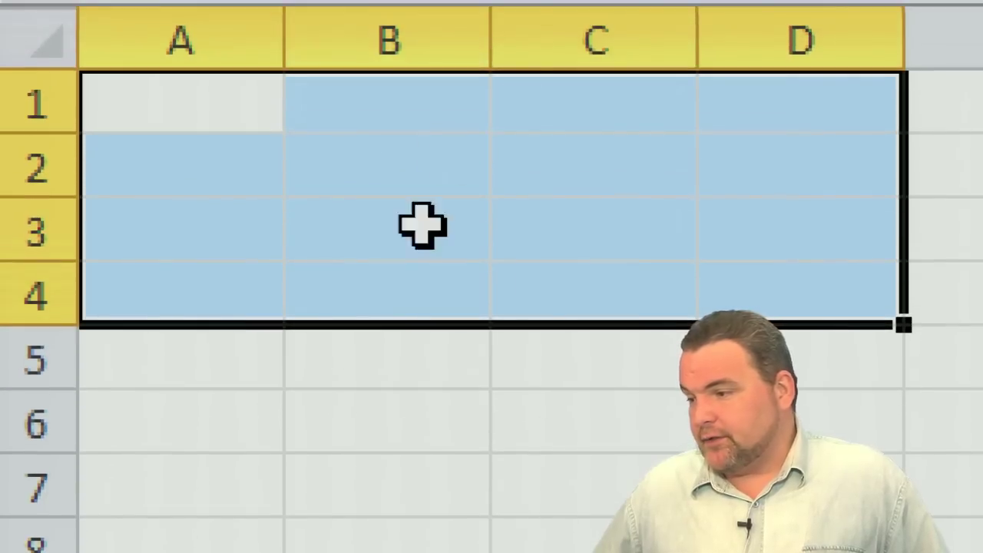
- Enter the formula =B1+C1+D1 in cell B3
left_click(404, 212)
type("=")
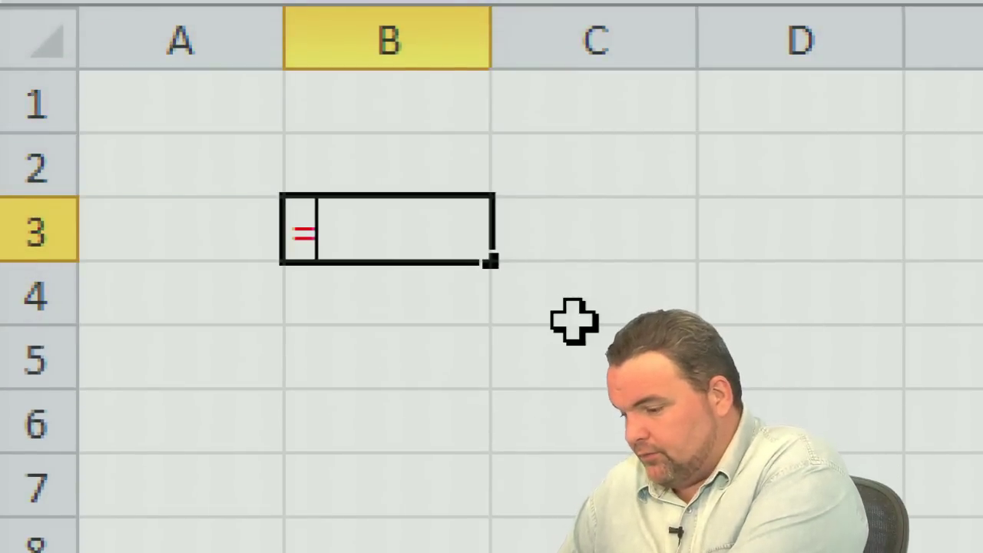
type("B1")
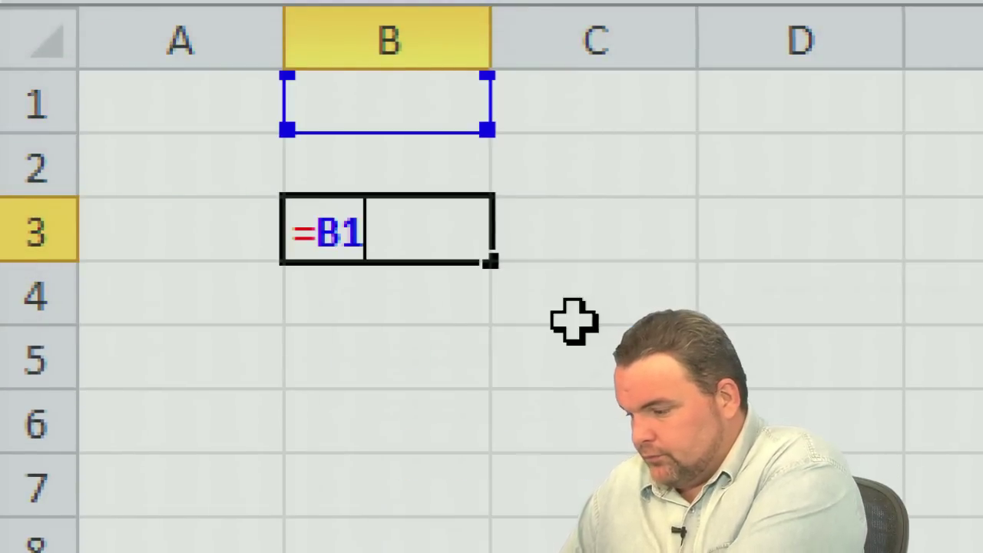
type("+")
key("BackSpace")
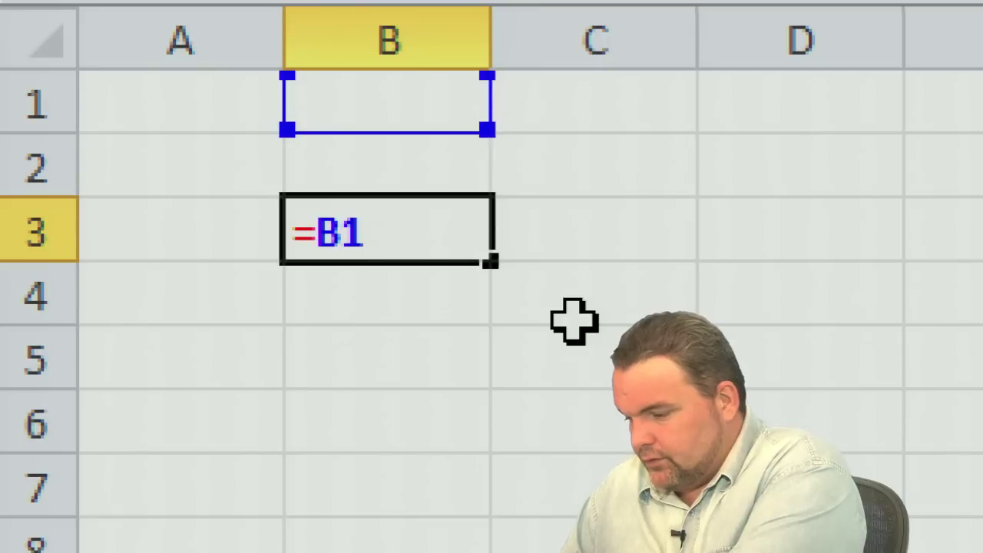
type("+C1+D1")
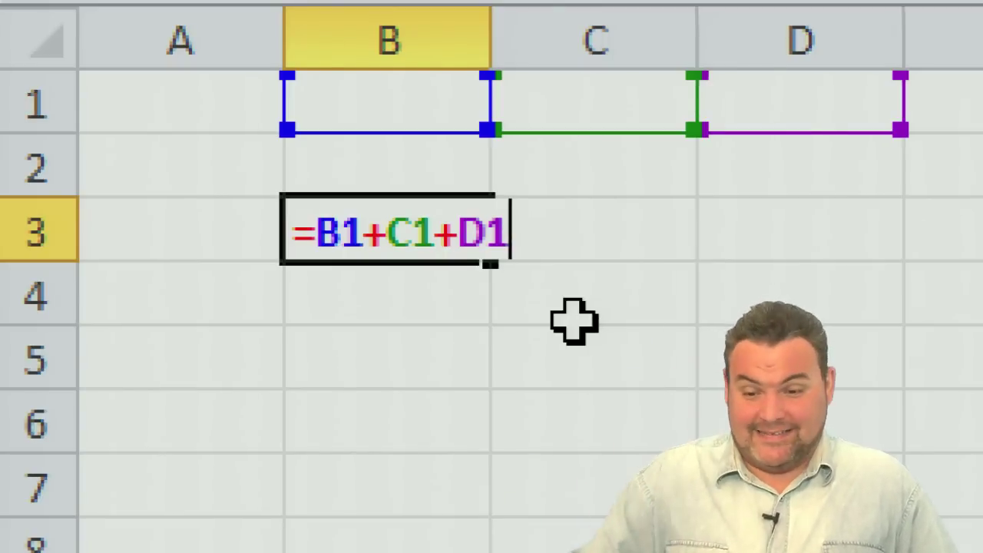
key("Return")
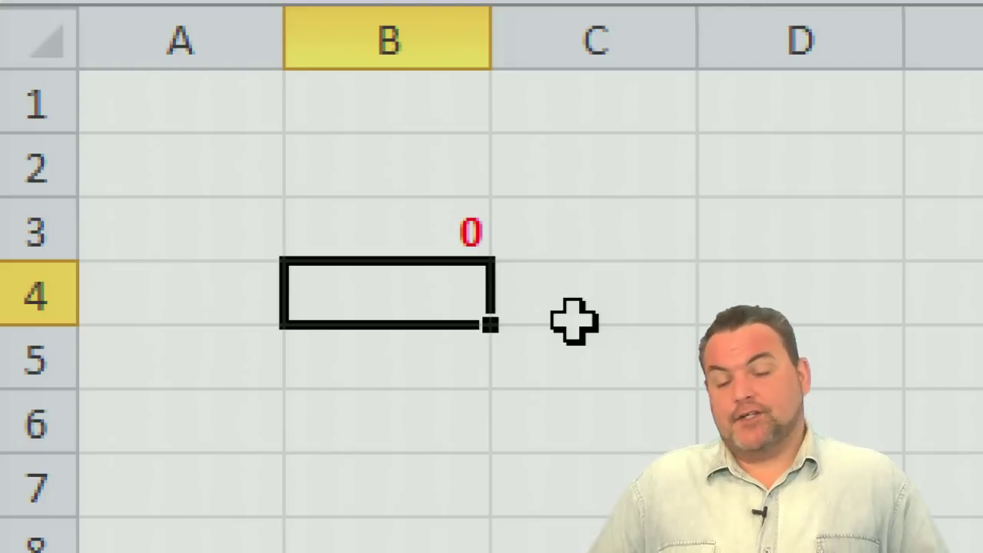
- Fill row 1 with 10 in cell B1, 30 in C1 and the text Casa in D1
left_click(385, 105)
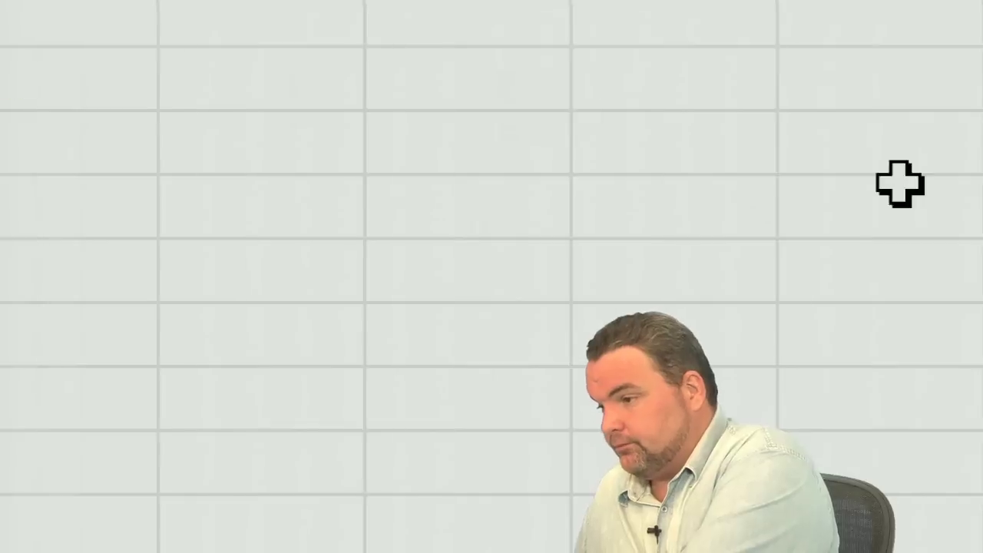
type("10")
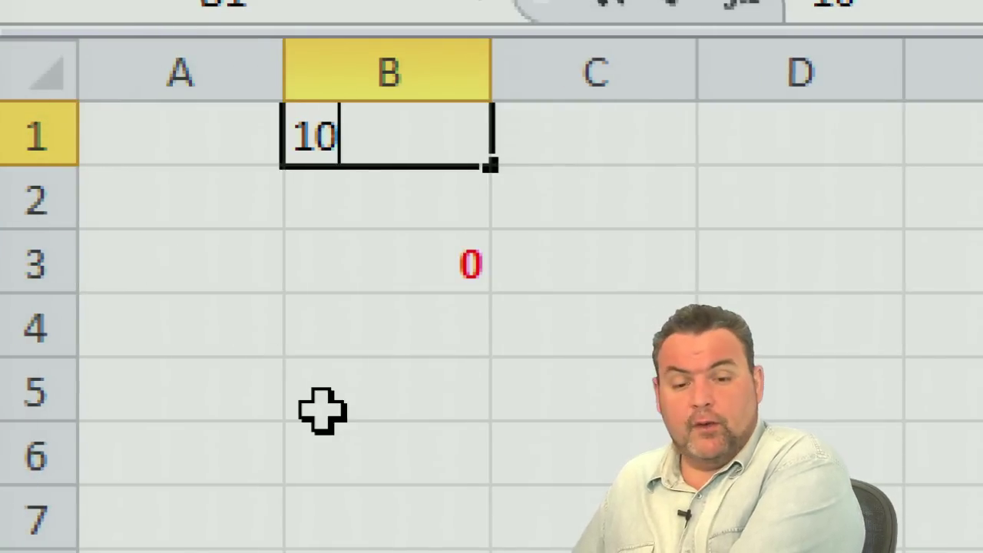
key("Tab")
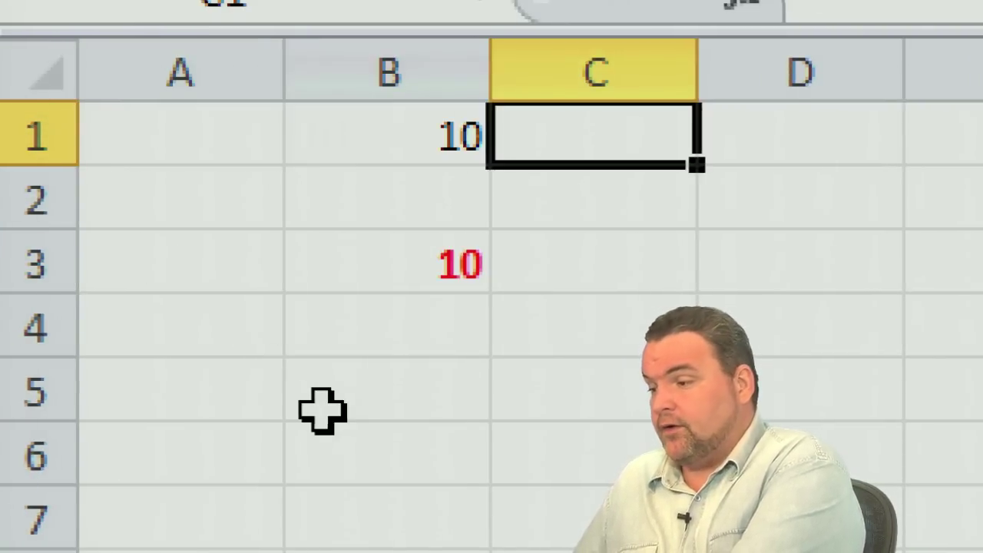
type("30")
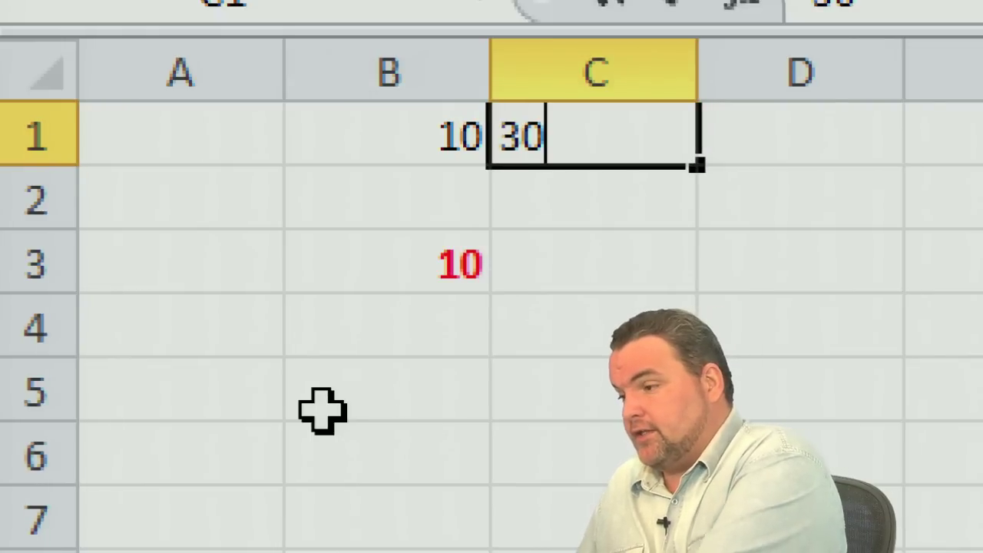
key("Tab")
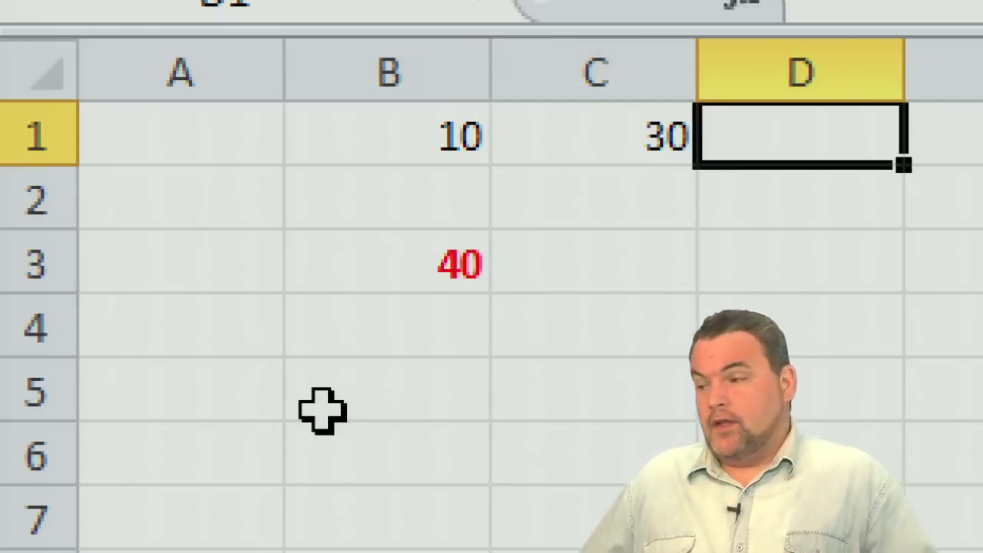
type("Casa")
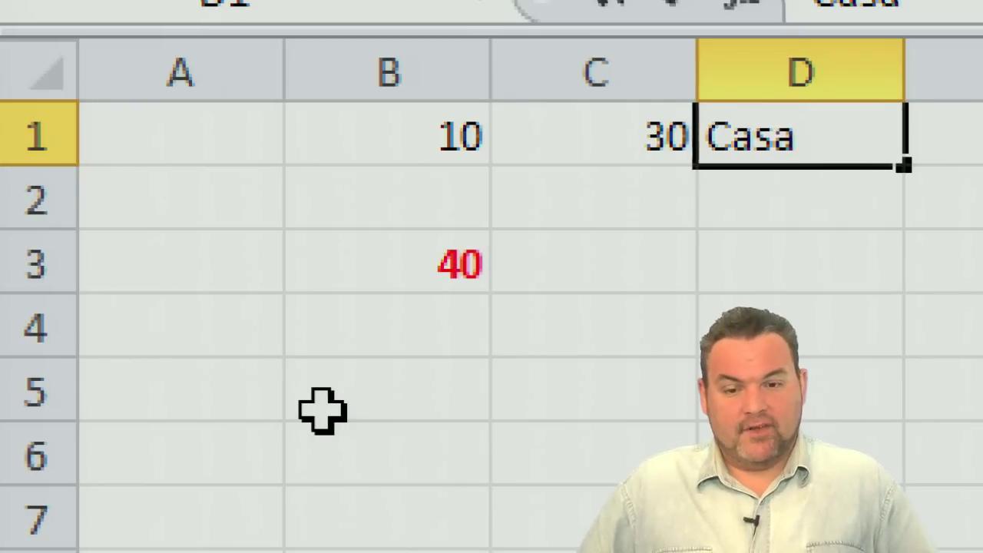
key("Return")
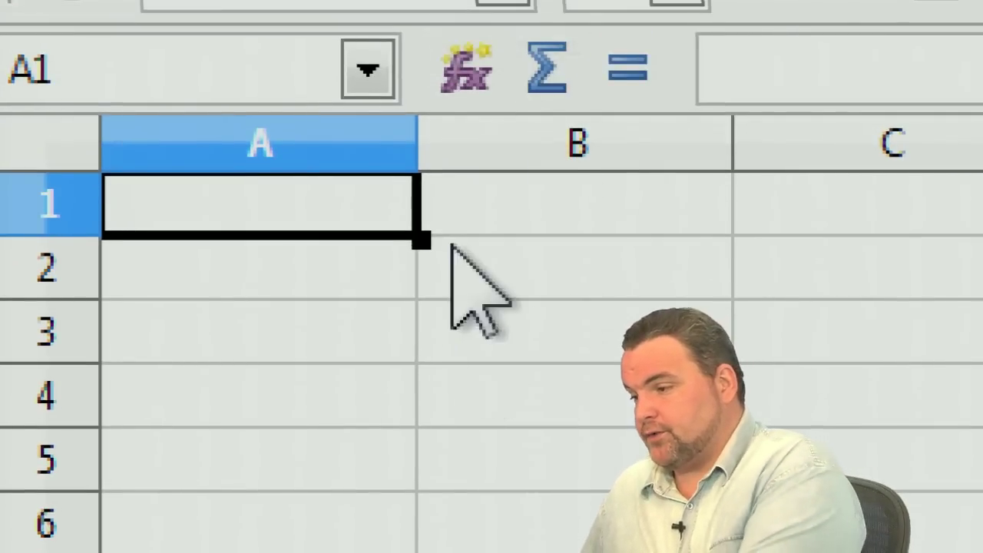
- In the Calc spreadsheet, fill cells A1 to A3 with 10, 30 and the text Casa
left_click(577, 357)
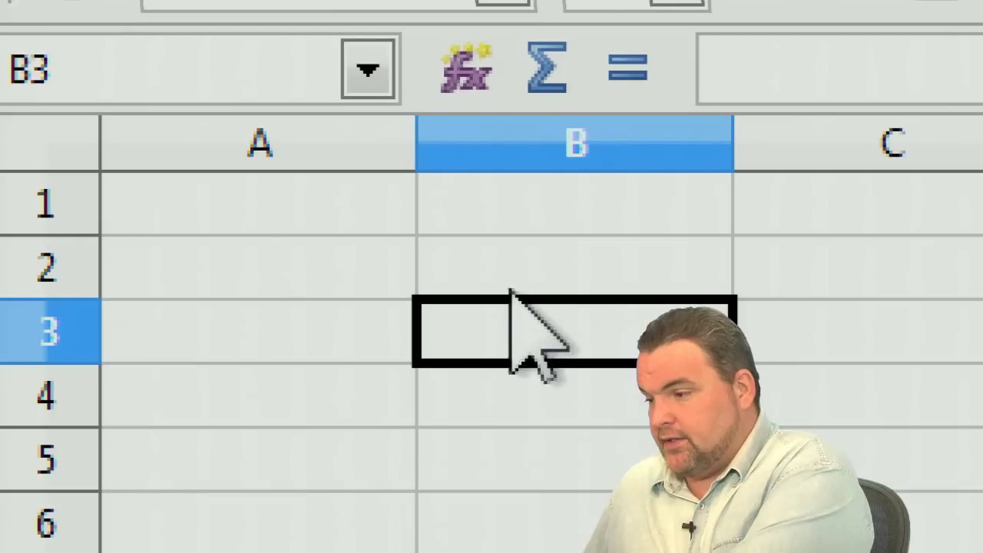
left_click(242, 211)
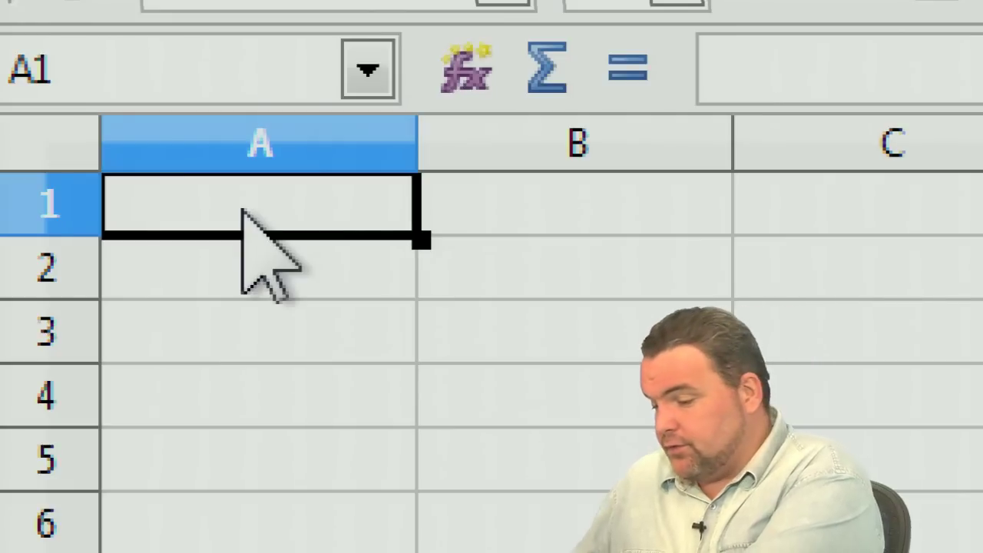
type("1")
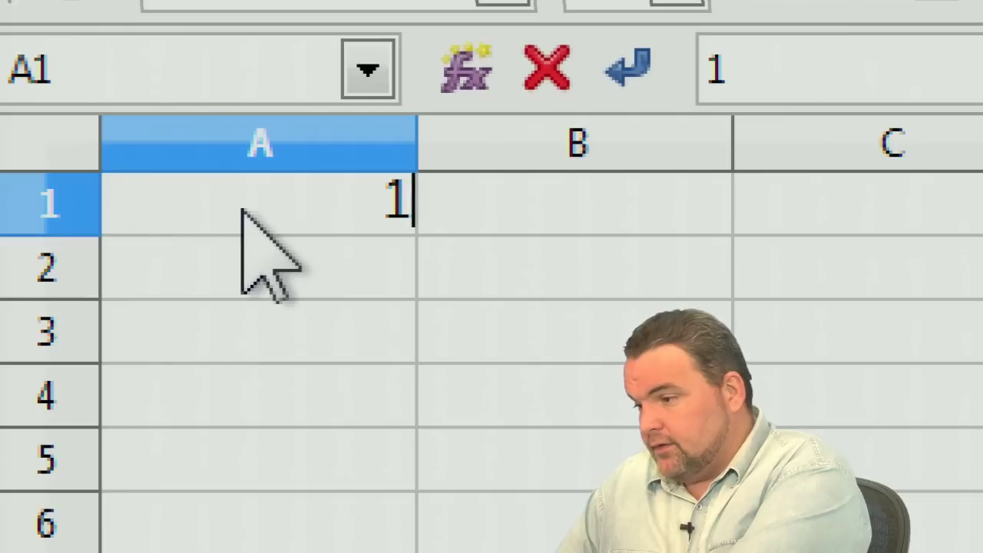
type("0")
key("Return")
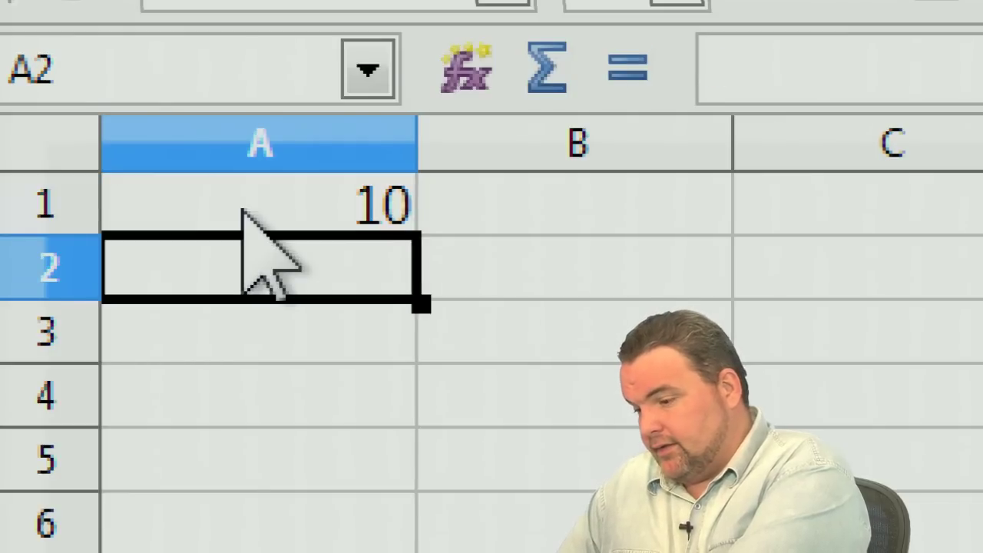
type("30")
key("Return")
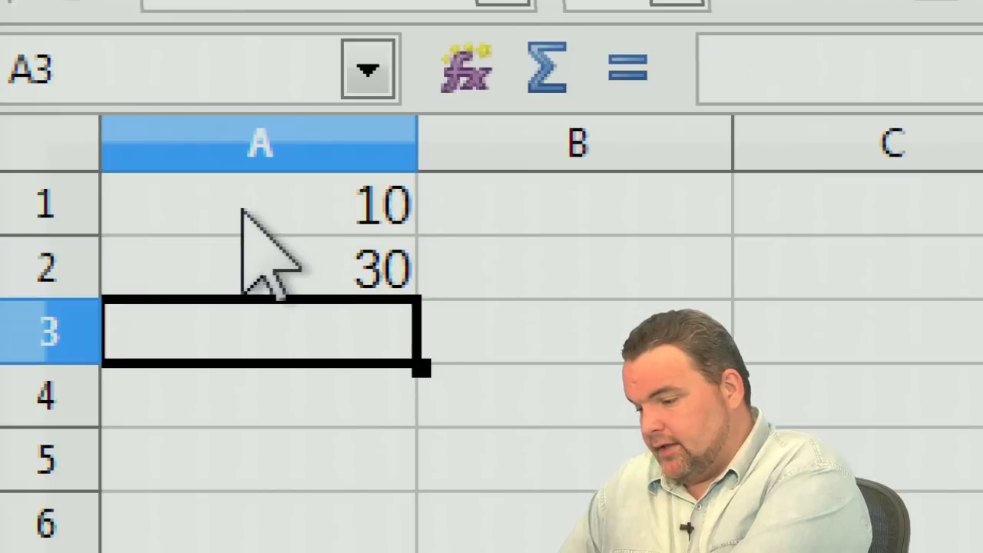
type("Casa")
key("Return")
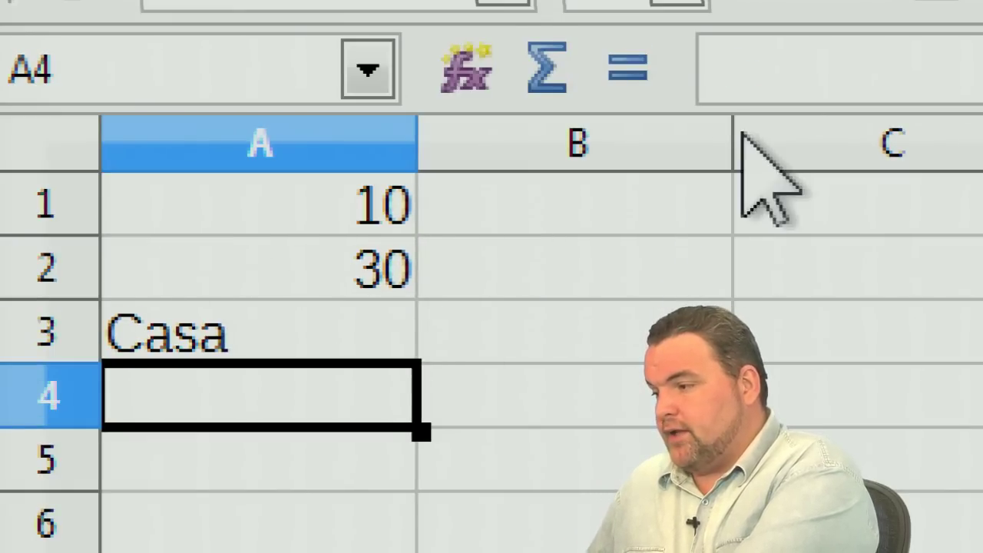
- Narrow column B to roughly a third of its width and enter the formula =A1+B1 in cell C3
left_click_drag(726, 146, 535, 173)
left_click(639, 342)
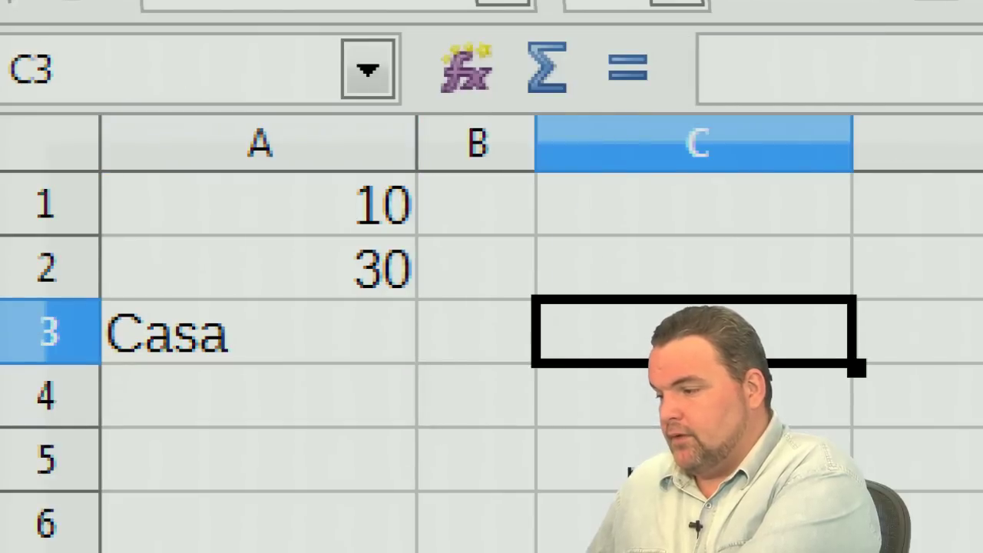
type("=A1")
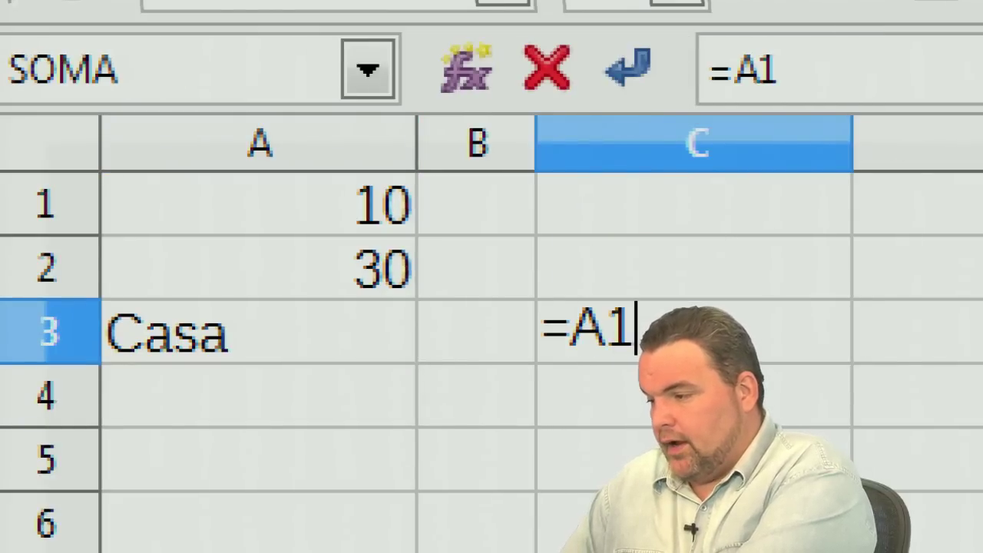
type("+B1")
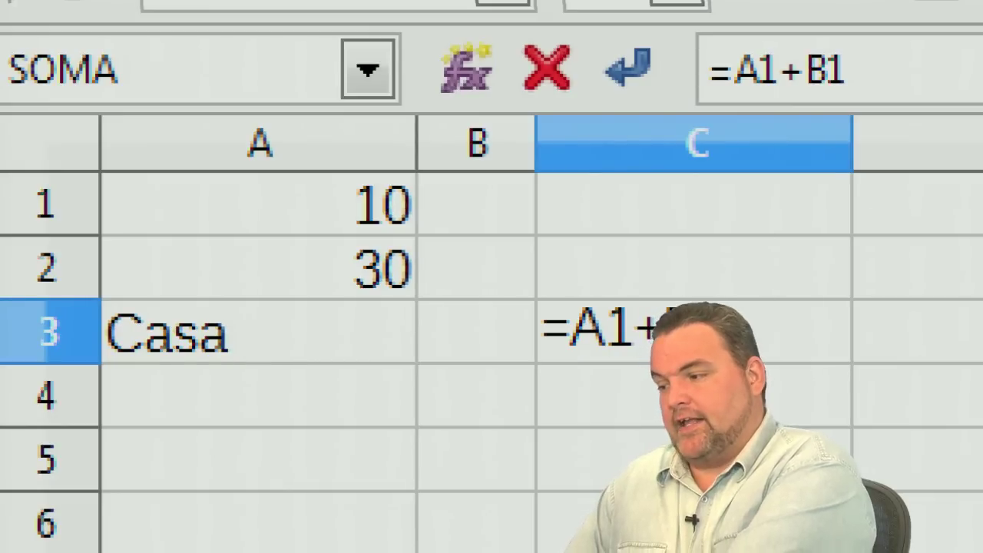
key("Return")
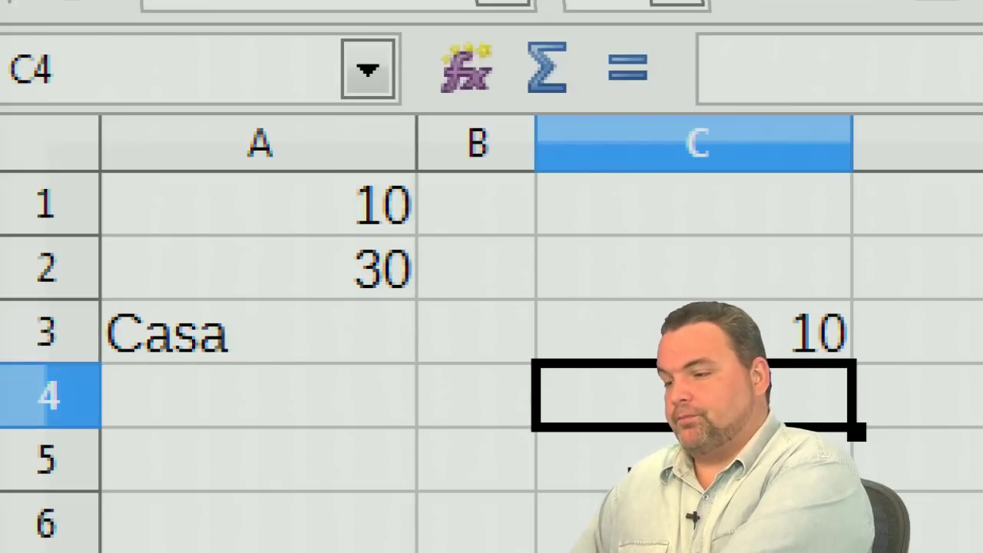
- Correct the formula in cell C3 to =A1+A2
left_click(797, 331)
double_click(797, 332)
key("BackSpace")
key("BackSpace")
type("A2")
key("Return")
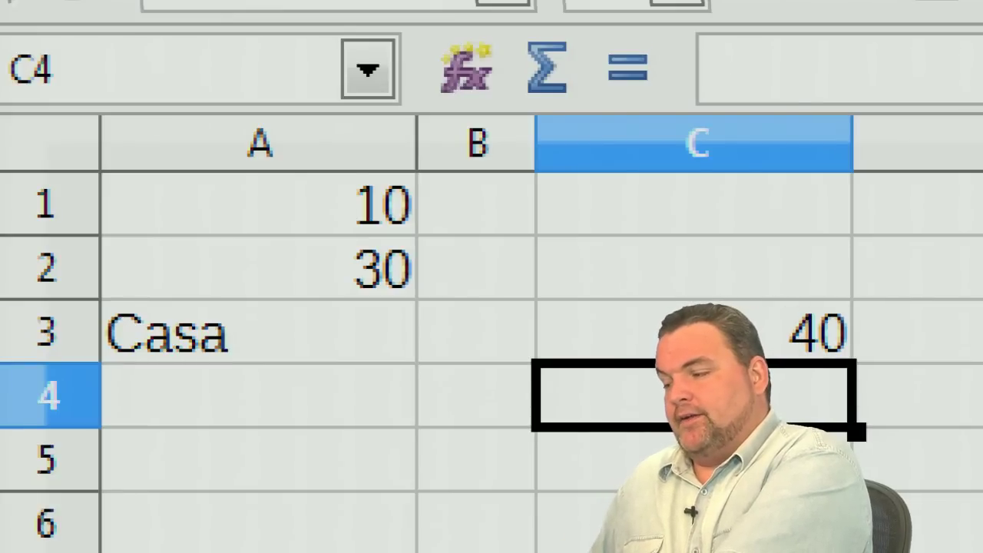
- Extend the formula in cell C3 to =A1+A2+A3 so that it includes the text cell
double_click(784, 330)
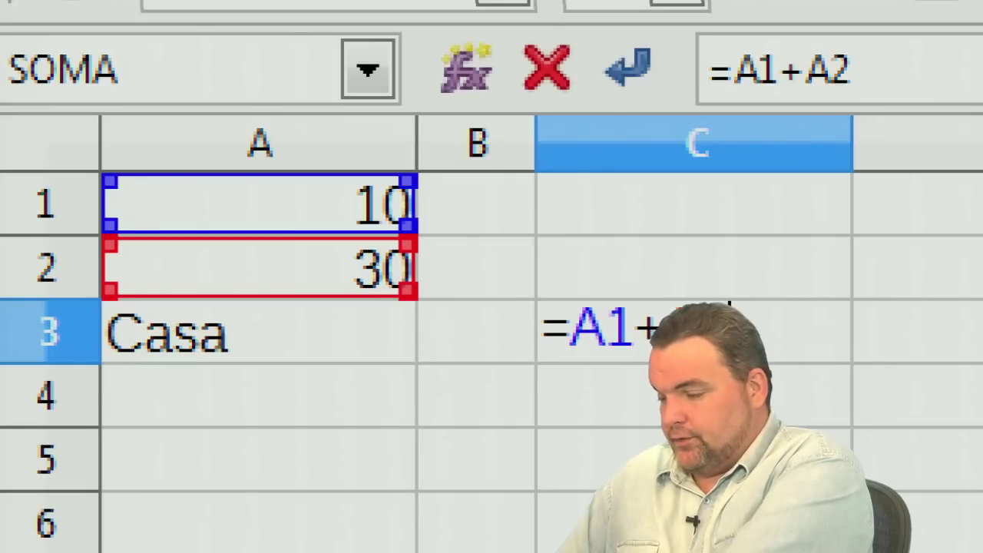
type("+A3")
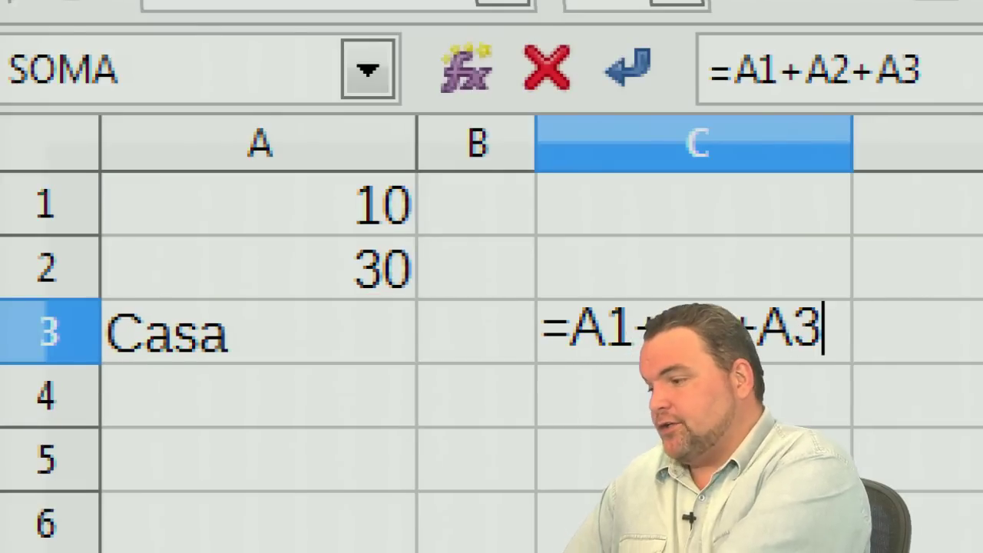
key("Return")
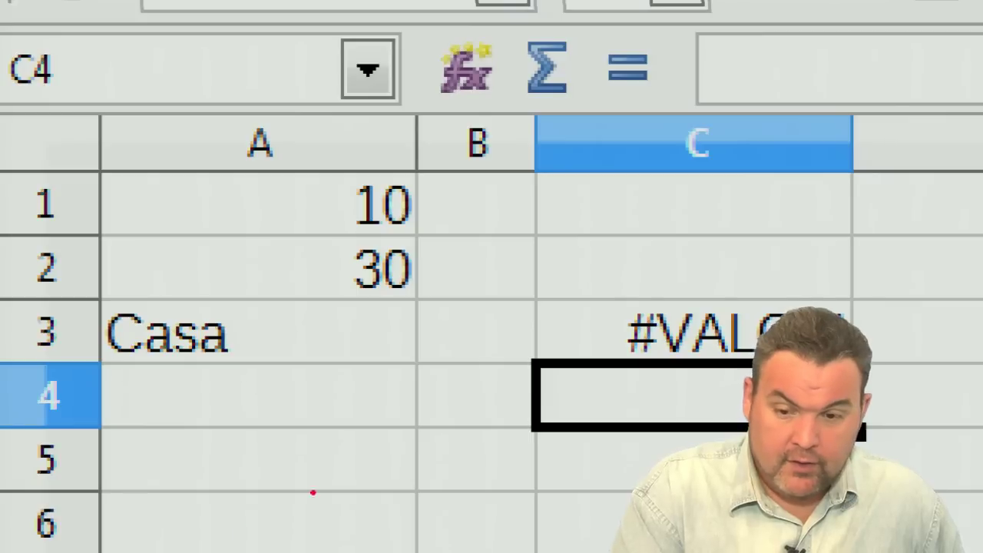
mouse_move(527, 266)
left_mouse_down()
mouse_move(649, 240)
mouse_move(664, 247)
left_mouse_up()
left_click_drag(726, 191, 722, 224)
mouse_move(745, 189)
left_mouse_down()
mouse_move(739, 223)
mouse_move(753, 201)
mouse_move(755, 214)
left_mouse_up()
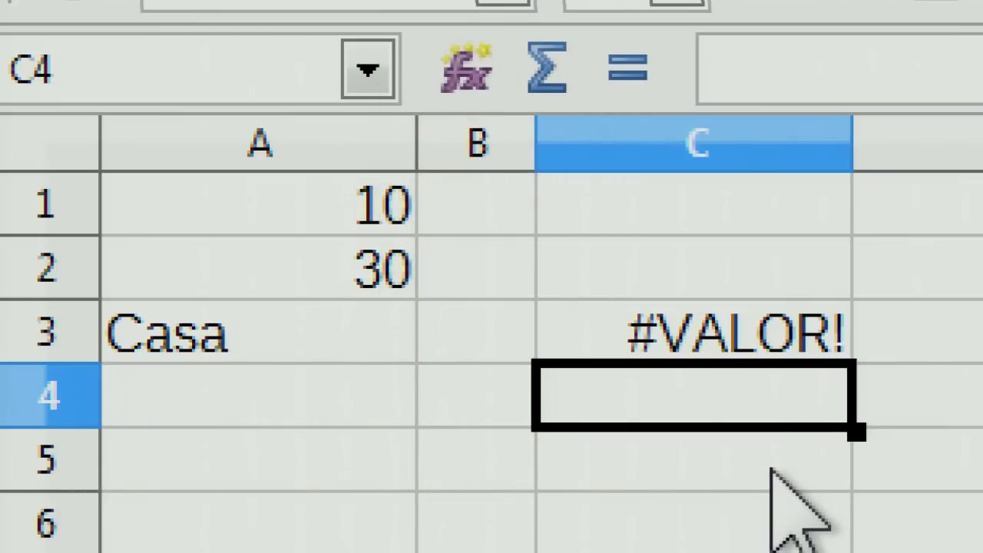
left_click_drag(296, 220, 581, 355)
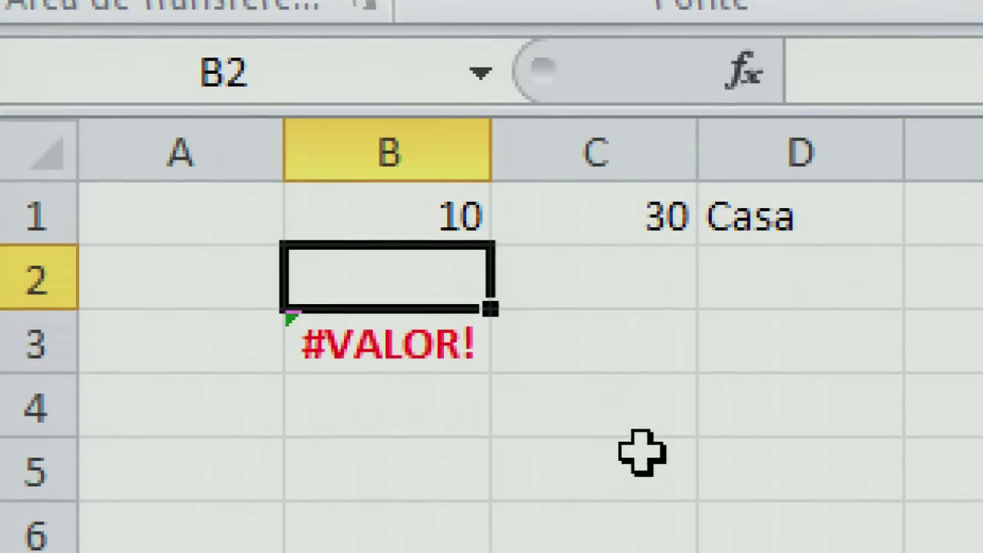
- In the Excel worksheet, check the formula in cell B3 and replace the text in cell D1 with 90
left_click(332, 322)
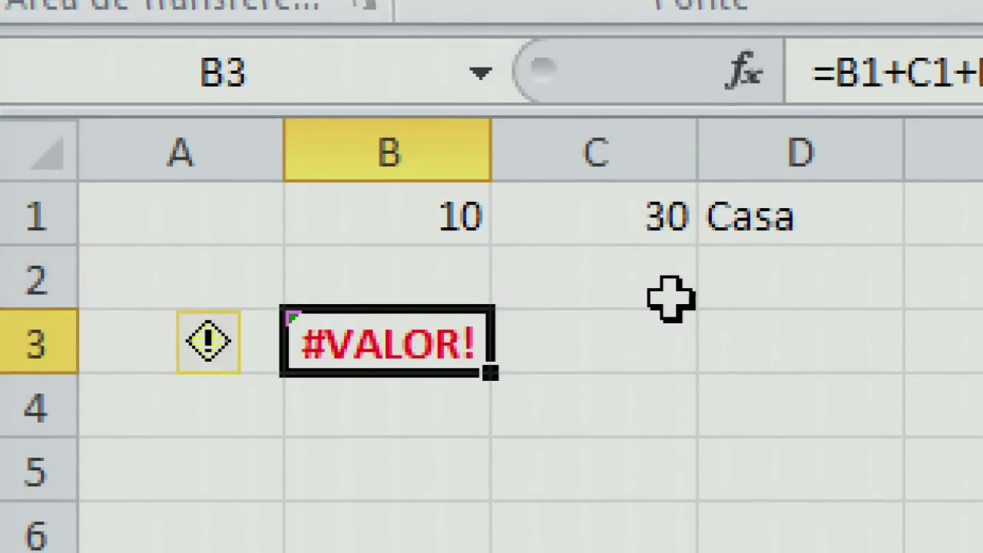
left_click(745, 217)
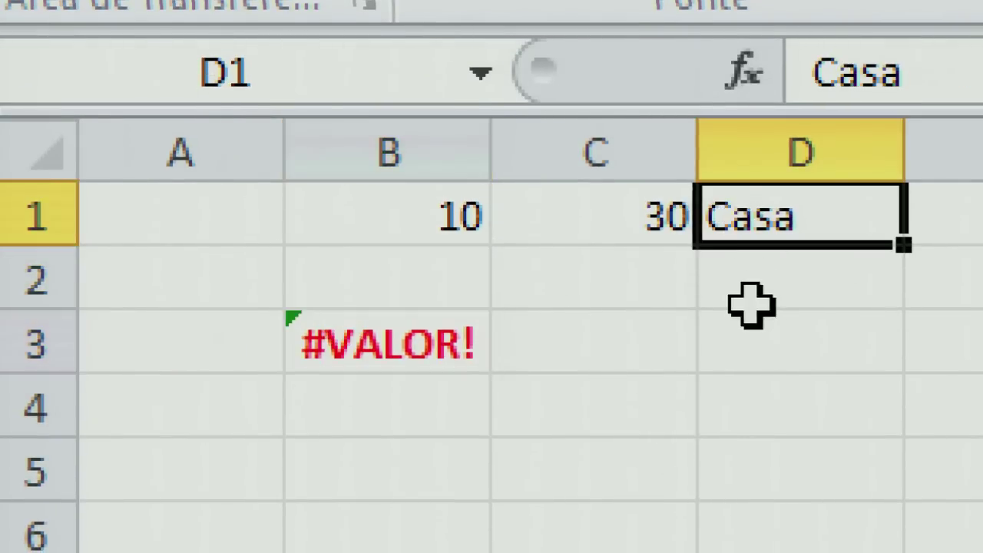
type("90")
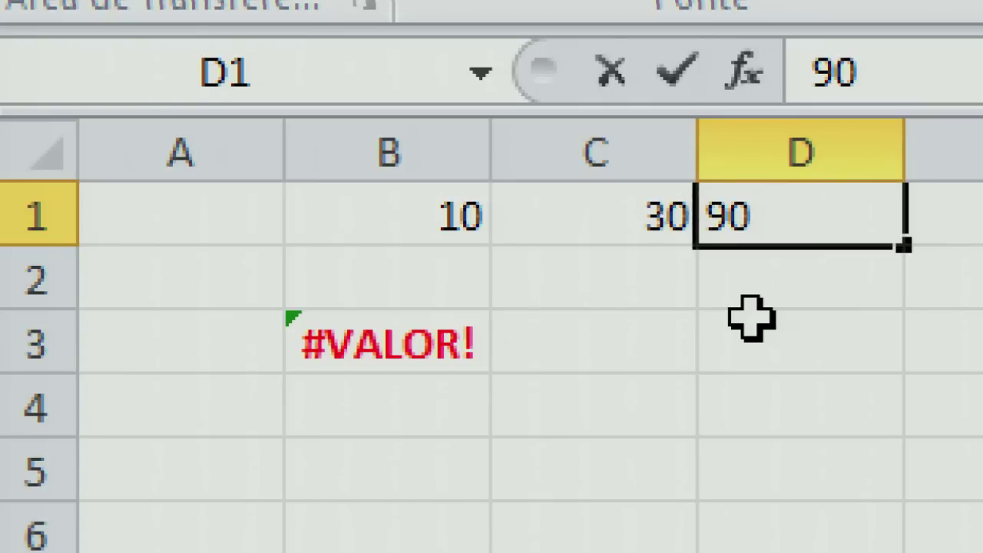
key("Return")
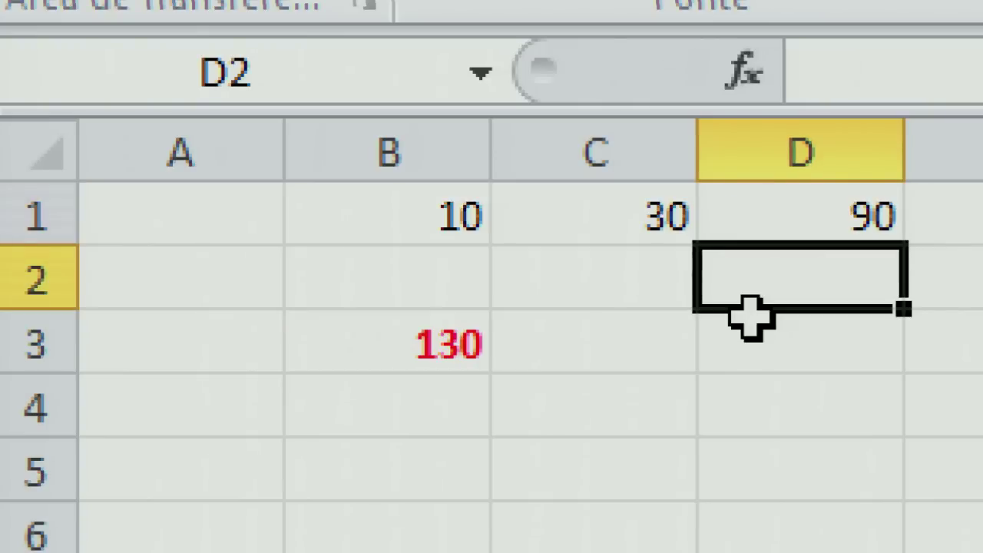